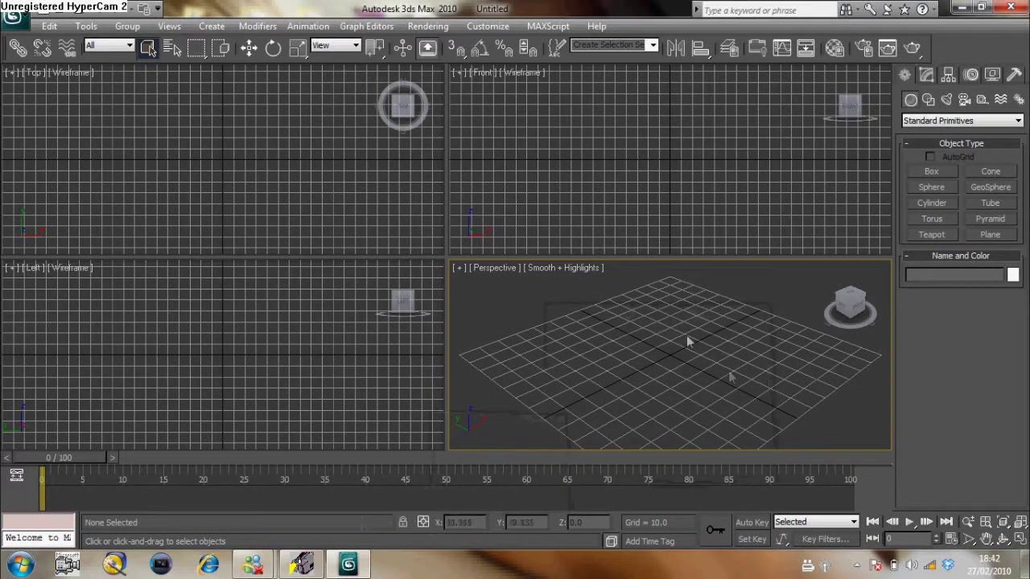
# Step: Create a text shape reading 'R K' in the viewport
pyautogui.click(927, 99)
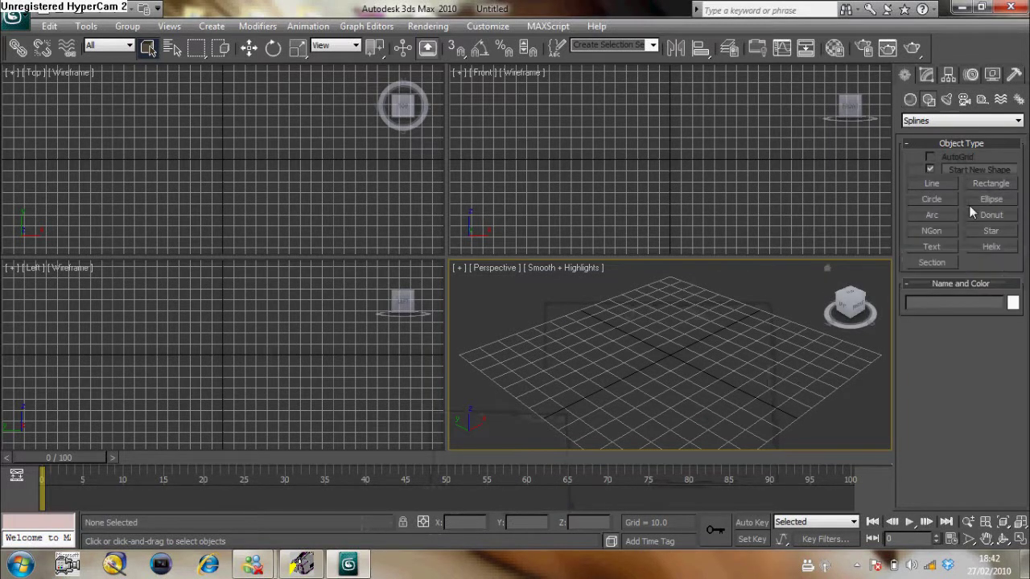
pyautogui.click(925, 246)
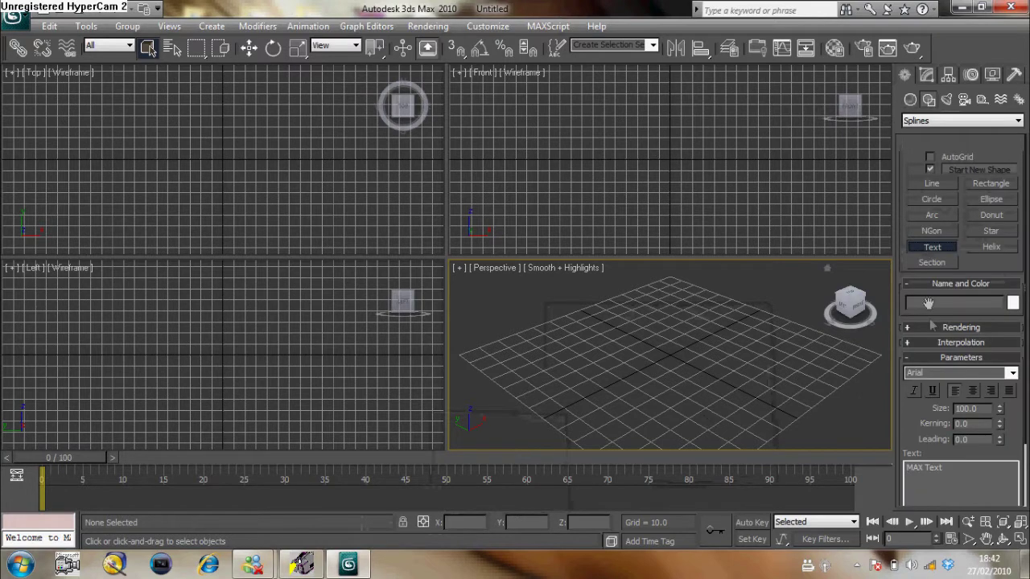
pyautogui.moveTo(969, 481); pyautogui.dragTo(859, 473)
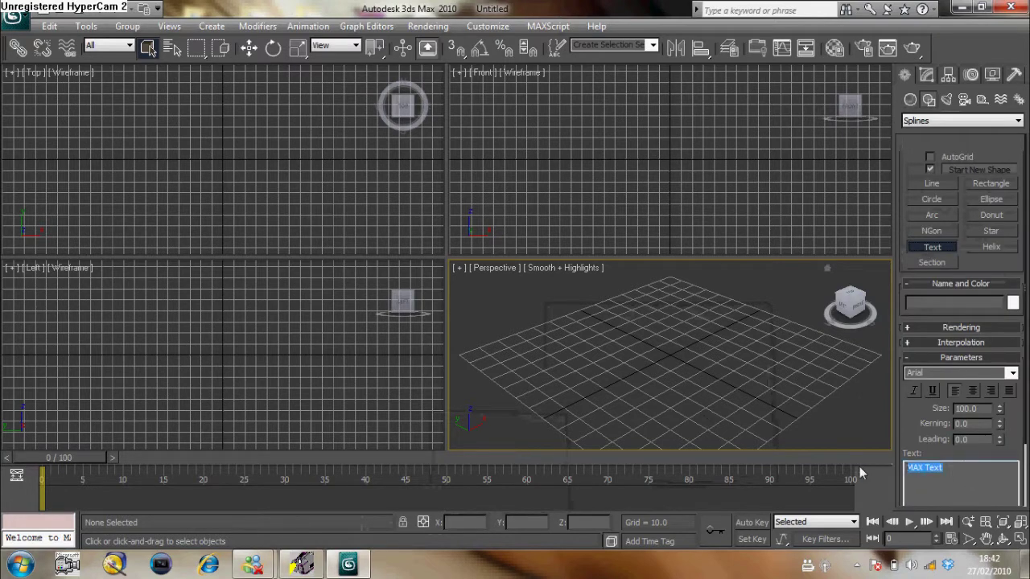
pyautogui.write('R.K')
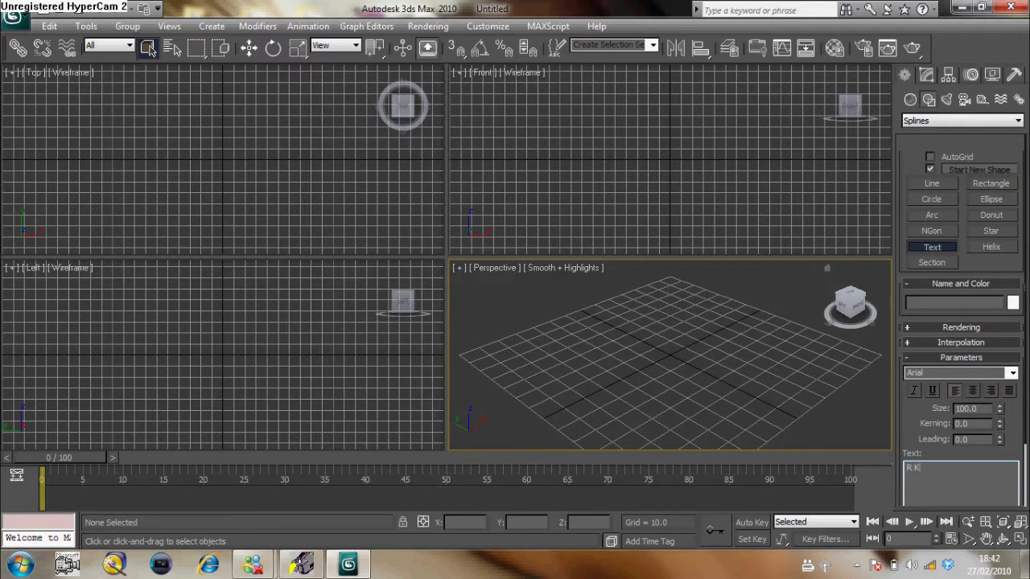
pyautogui.click(684, 356)
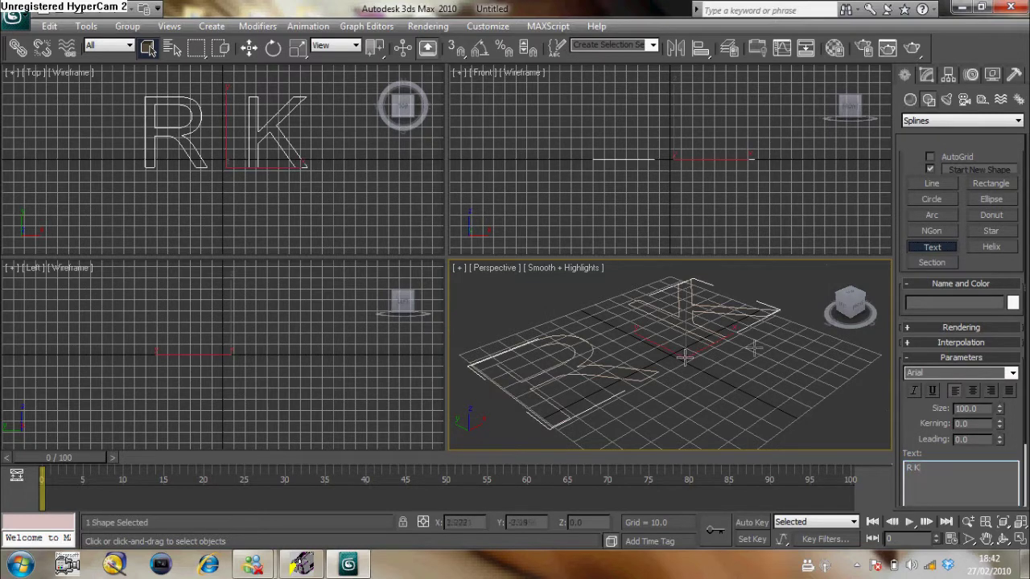
# Step: Set the R K text to BankGothic Md BT Medium and shrink its size to 48.499
pyautogui.click(973, 372)
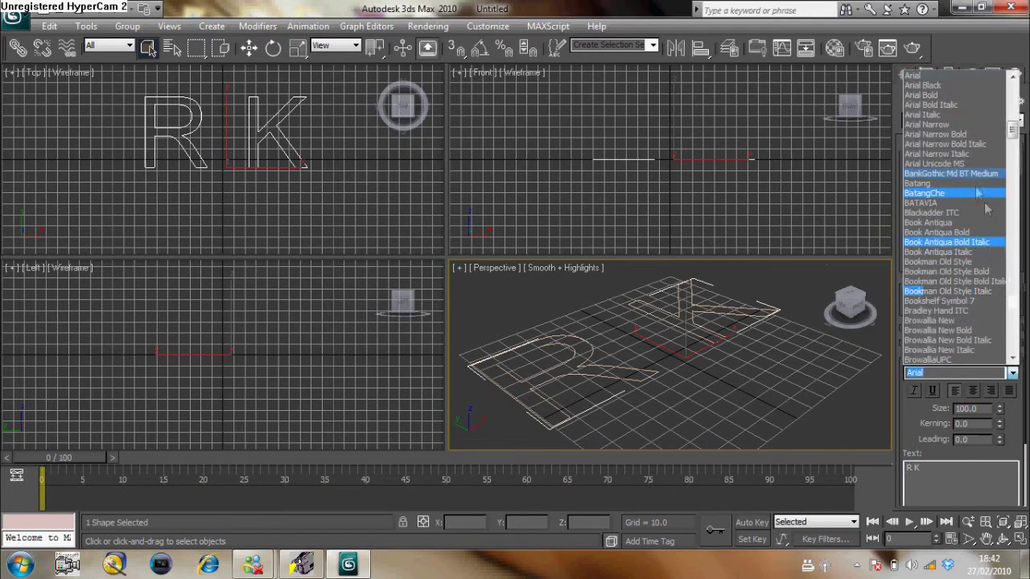
pyautogui.click(951, 173)
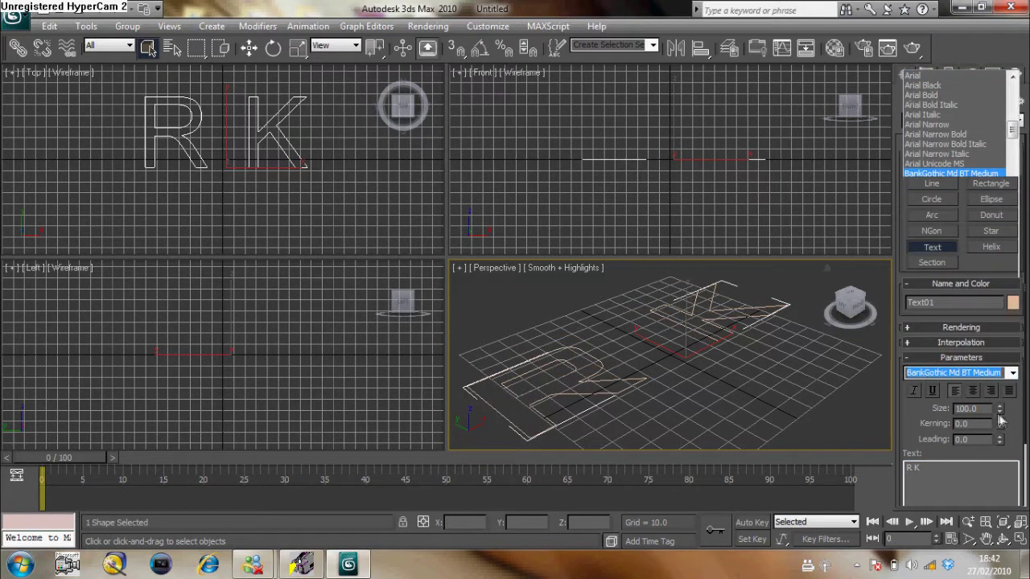
pyautogui.moveTo(999, 411); pyautogui.dragTo(1001, 417)
# Step: Add a Bevel modifier to the R K text with Level 1 Height 5.0
pyautogui.click(926, 75)
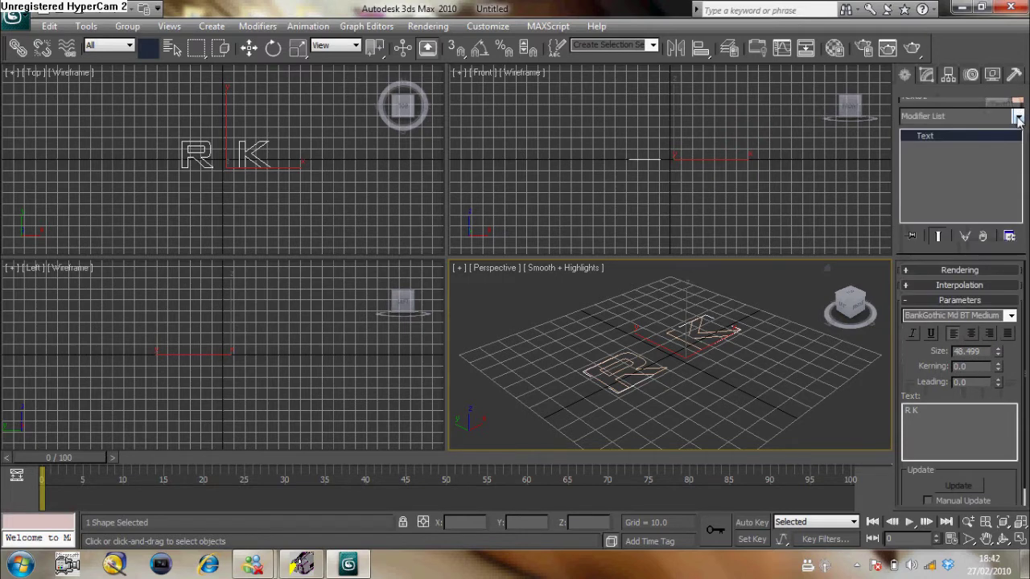
pyautogui.click(1017, 119)
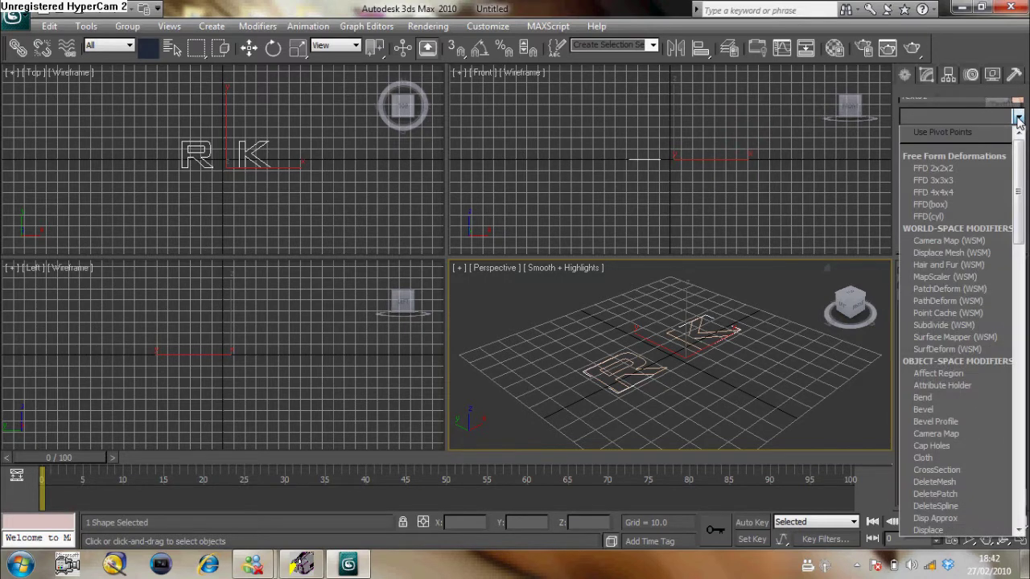
pyautogui.click(937, 409)
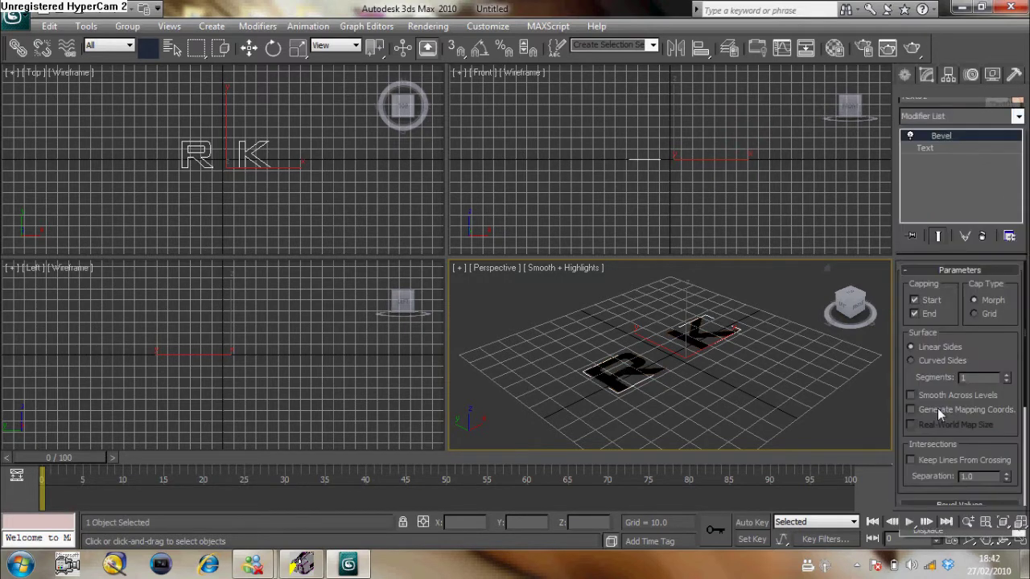
pyautogui.scroll(-2, 1023, 414)
pyautogui.moveTo(1027, 386); pyautogui.dragTo(1021, 475)
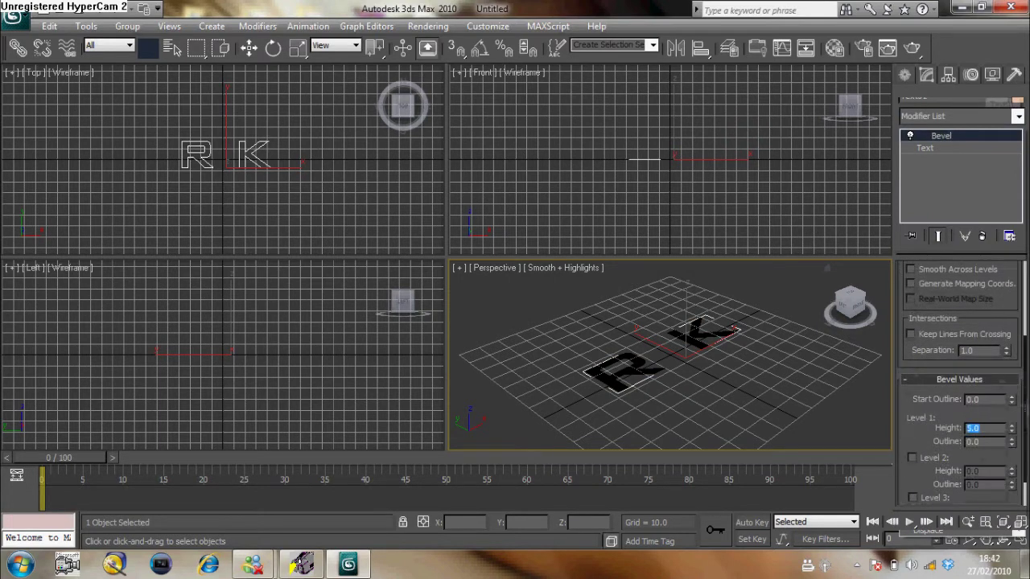
pyautogui.press('Return')
# Step: Colour the beveled R K letters white
pyautogui.click(1017, 95)
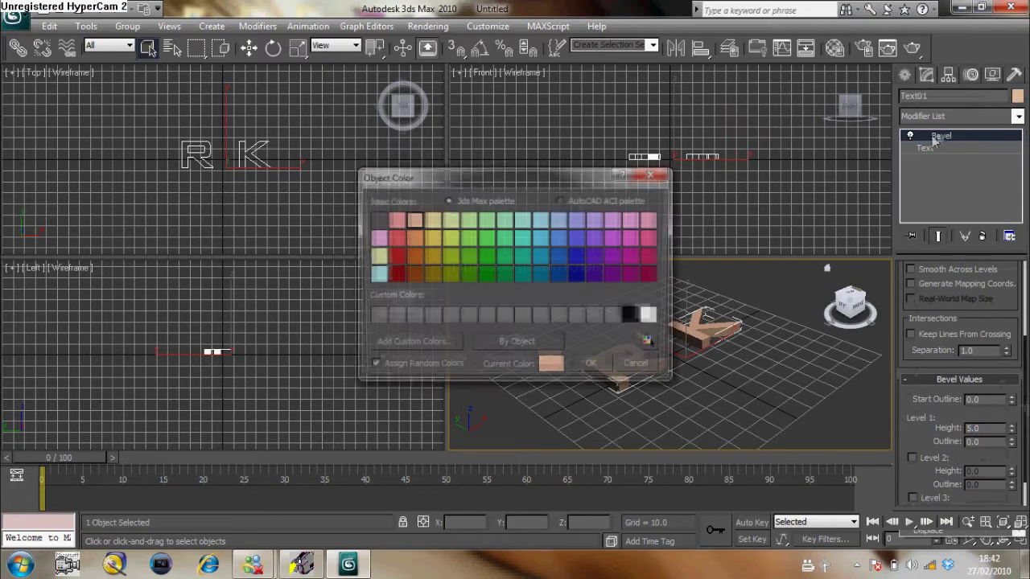
pyautogui.click(645, 312)
pyautogui.click(591, 361)
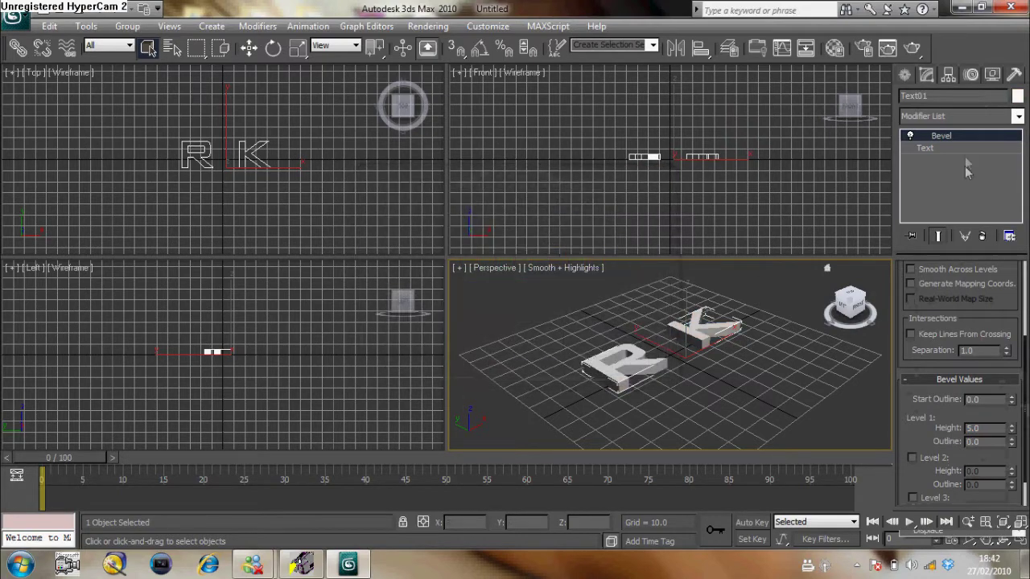
pyautogui.moveTo(849, 304); pyautogui.dragTo(839, 300)
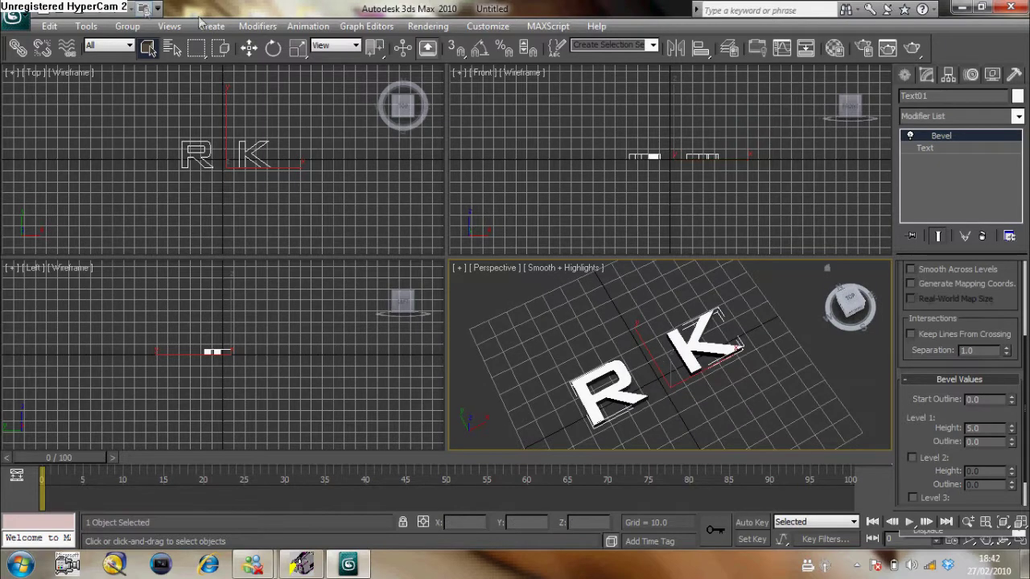
pyautogui.click(207, 26)
# Step: Create Camera01 from the perspective view, turn on Auto Key, and narrow its FOV to 1.413
pyautogui.moveTo(229, 256)
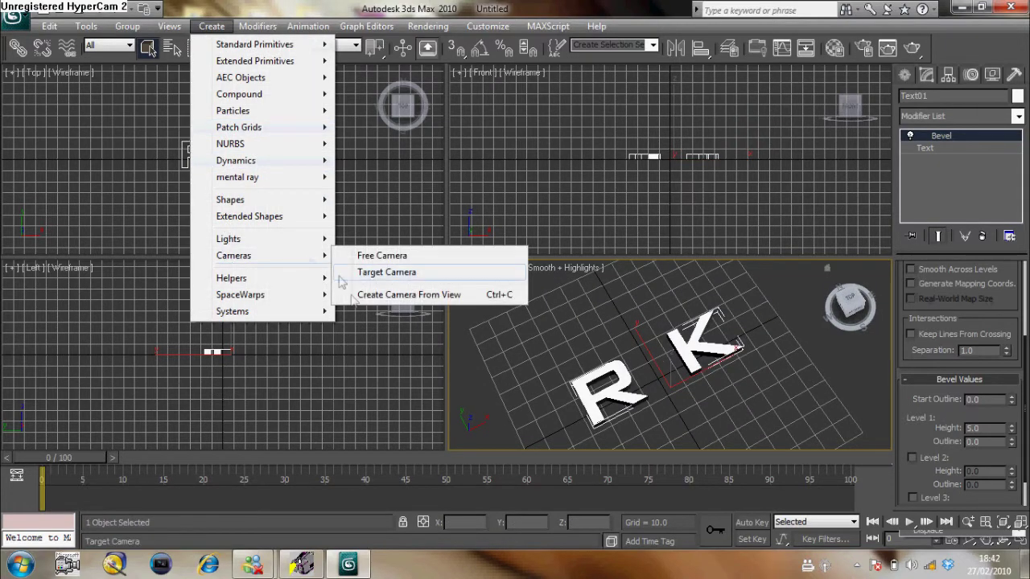
pyautogui.click(382, 296)
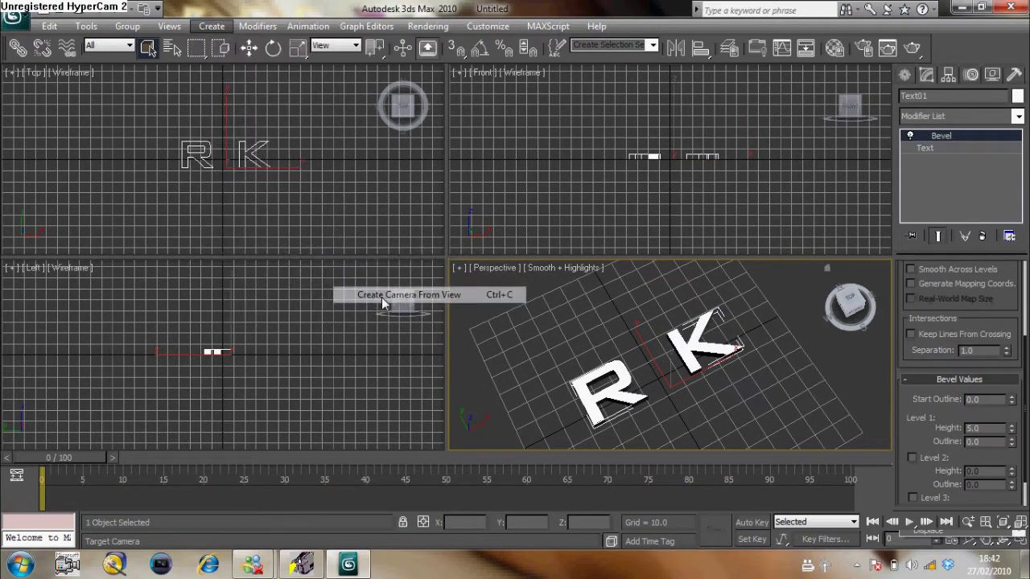
pyautogui.click(750, 523)
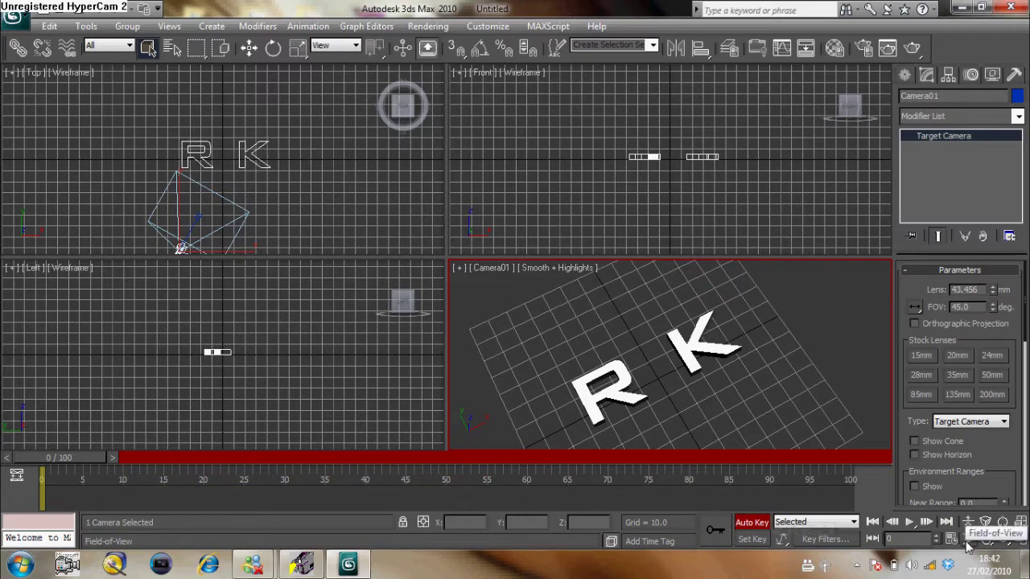
pyautogui.moveTo(760, 417); pyautogui.dragTo(676, 349)
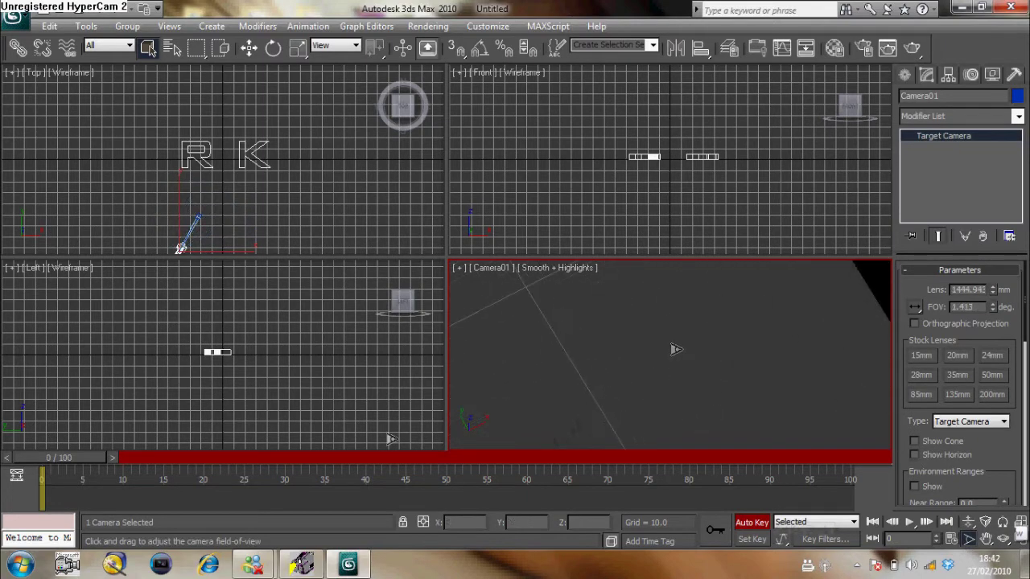
pyautogui.click(951, 538)
# Step: Set the animation End Time to 200 frames
pyautogui.press('BackSpace')
pyautogui.press('BackSpace')
pyautogui.press('BackSpace')
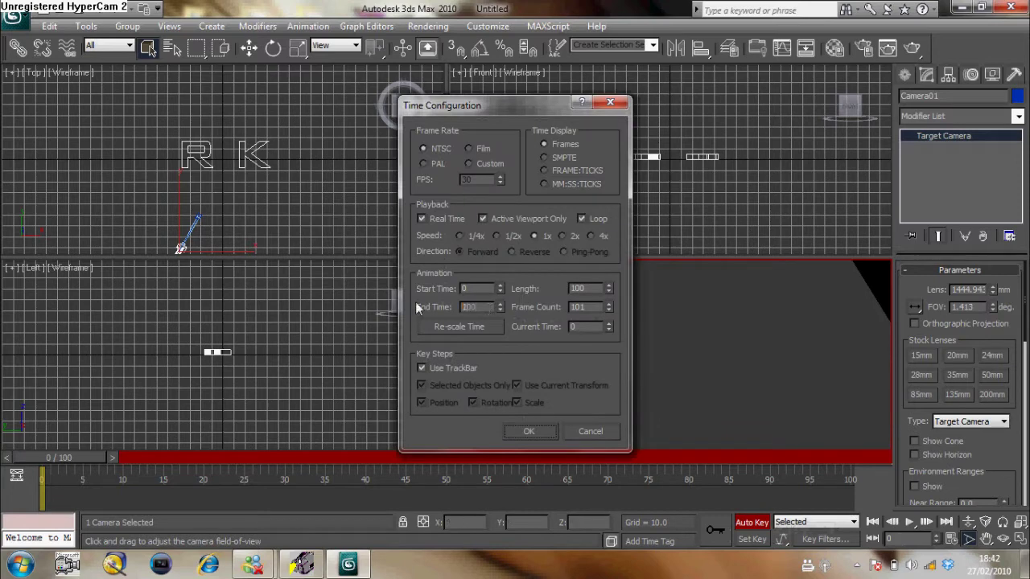
pyautogui.write('200')
pyautogui.press('Return')
pyautogui.click(528, 431)
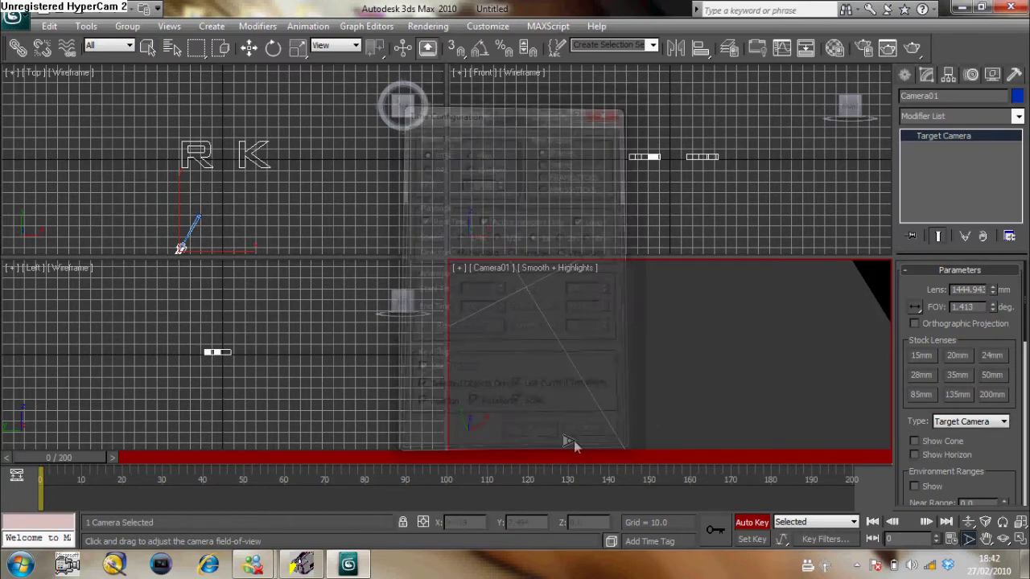
# Step: At frame 70, widen Camera01 to FOV 44.253 and roll it so R K reads level
pyautogui.moveTo(104, 457); pyautogui.dragTo(374, 465)
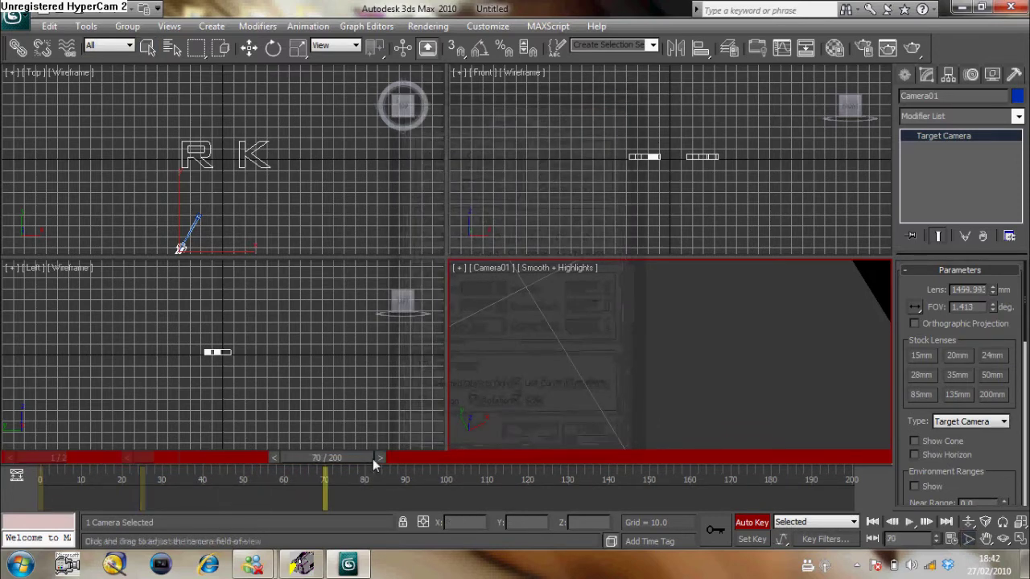
pyautogui.click(967, 539)
pyautogui.moveTo(555, 439); pyautogui.dragTo(586, 380)
pyautogui.click(1001, 524)
pyautogui.moveTo(882, 416); pyautogui.dragTo(902, 419)
pyautogui.moveTo(382, 465); pyautogui.dragTo(348, 522)
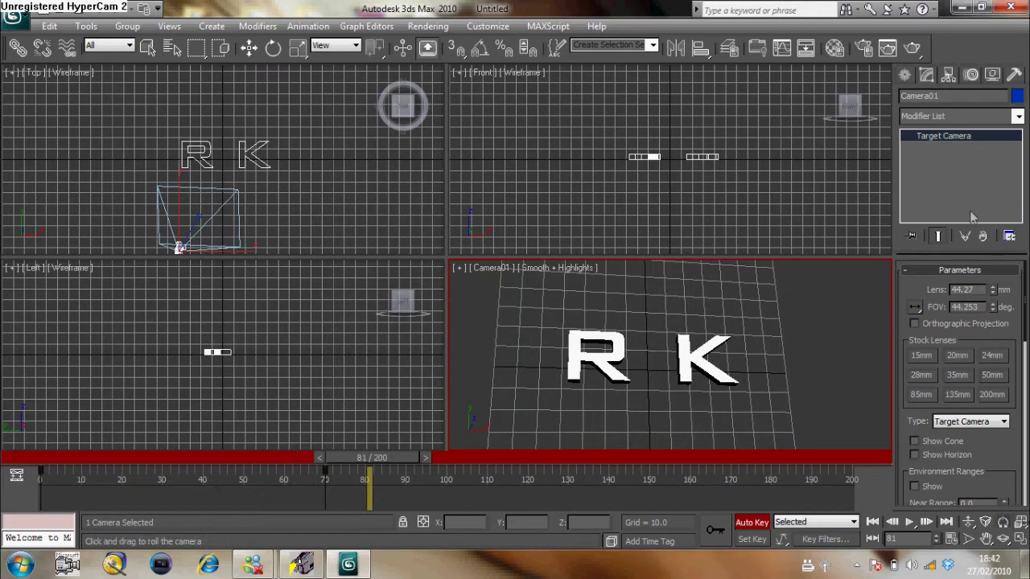
pyautogui.click(905, 76)
# Step: Create a new 'O' text shape in the Top viewport
pyautogui.click(932, 247)
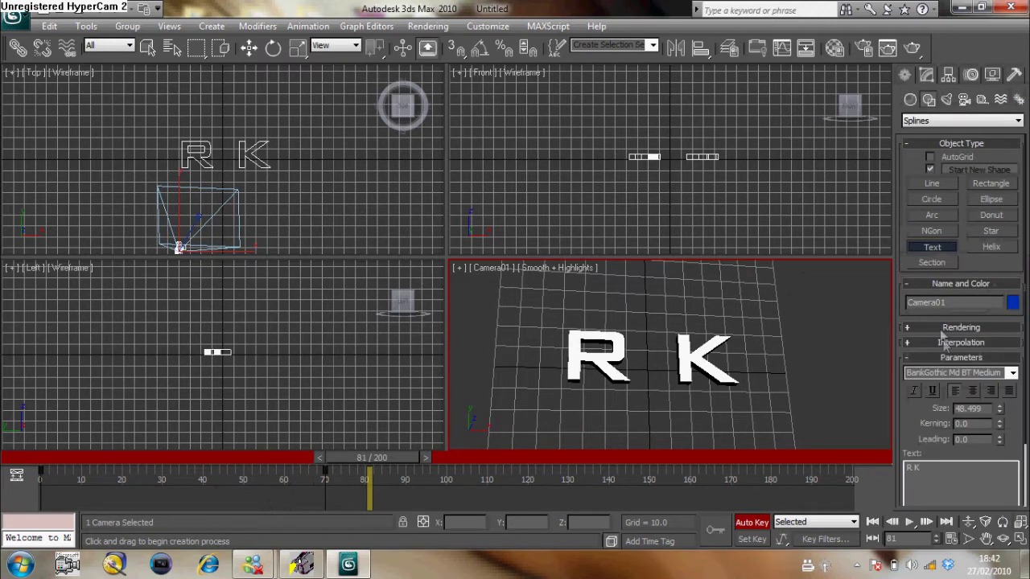
pyautogui.moveTo(933, 480); pyautogui.dragTo(876, 479)
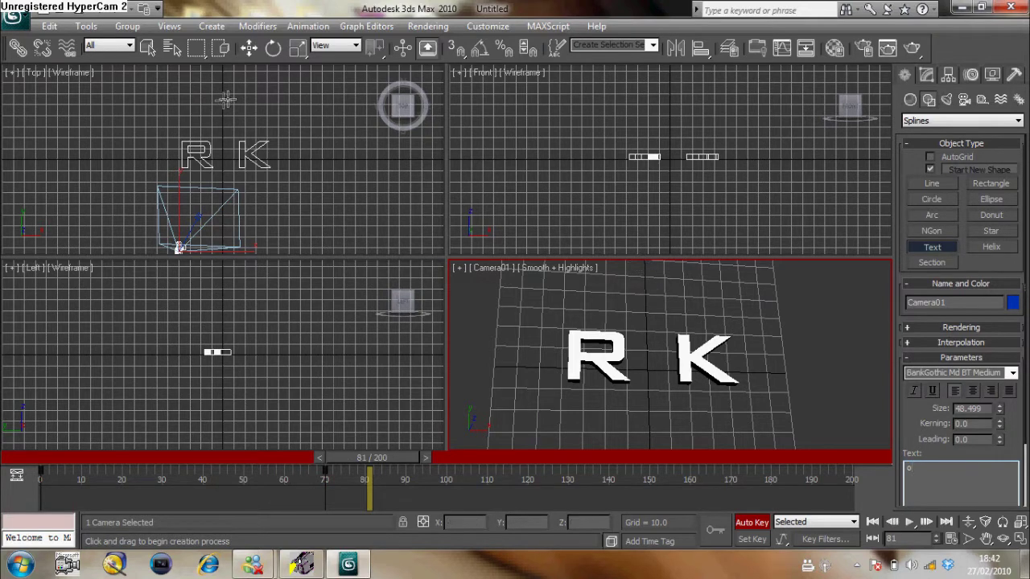
pyautogui.click(223, 91)
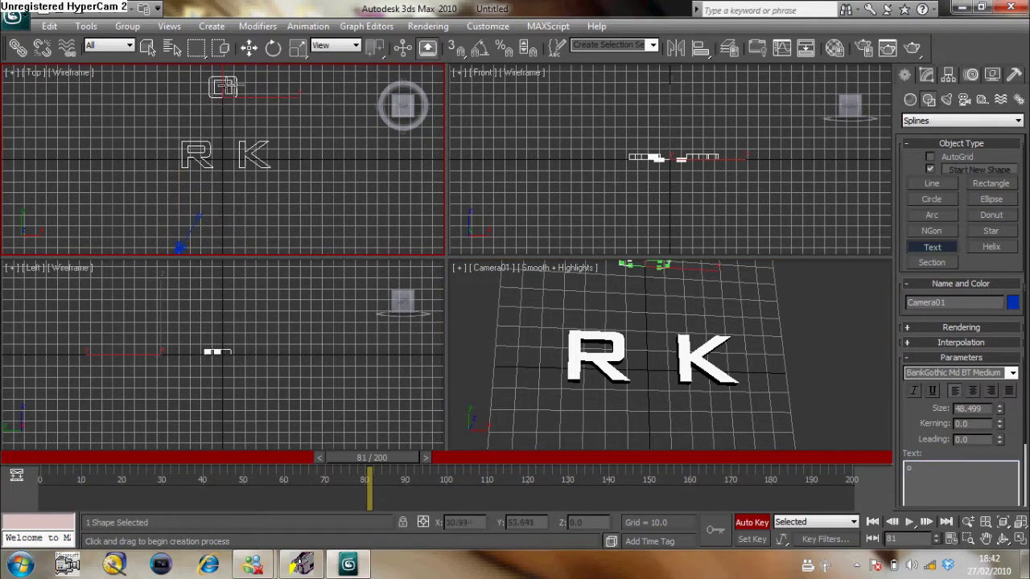
# Step: Position the O between R and K, then move it up out of the camera view
pyautogui.click(249, 49)
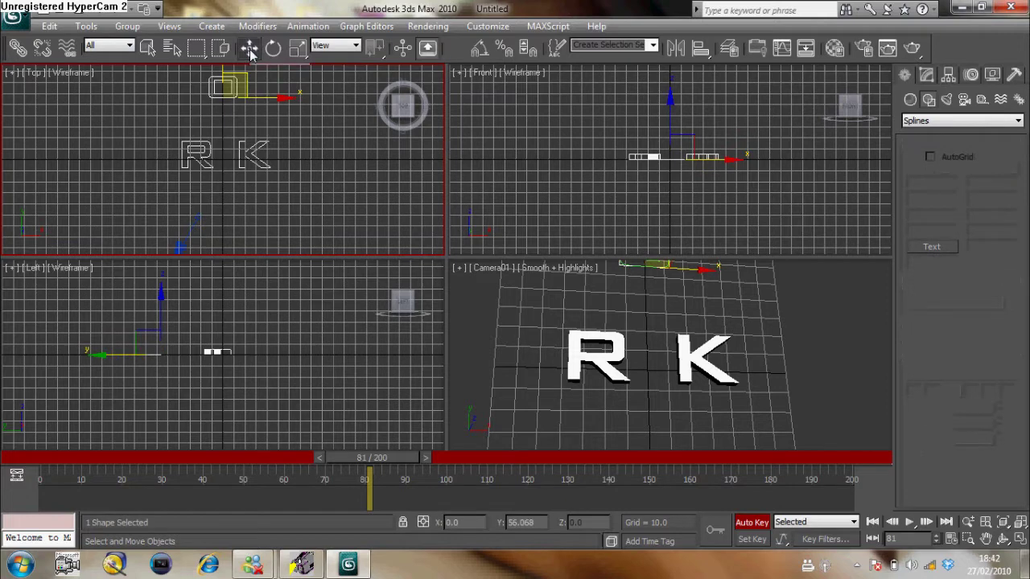
pyautogui.moveTo(224, 90); pyautogui.dragTo(224, 141)
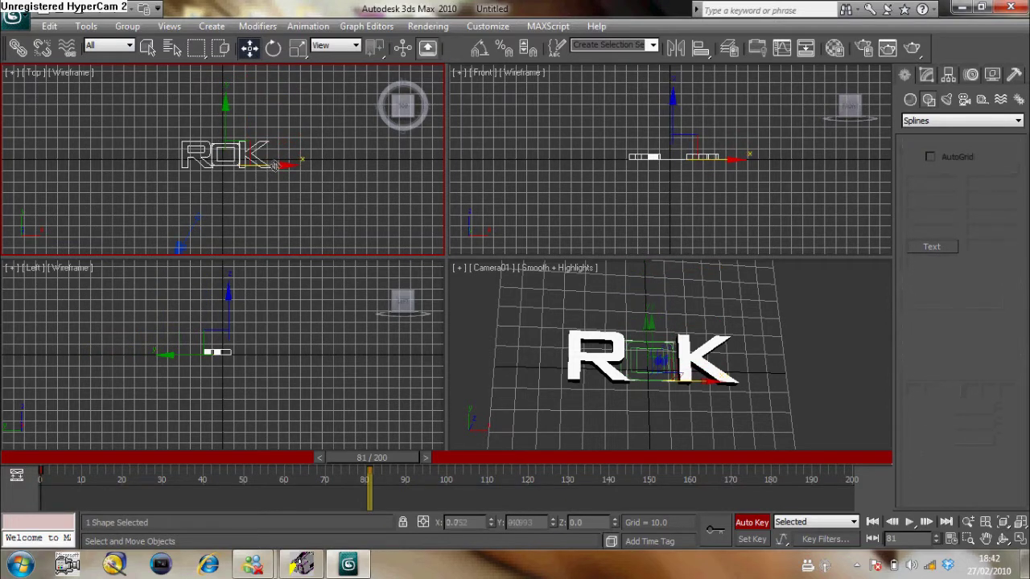
pyautogui.moveTo(274, 167); pyautogui.dragTo(275, 167)
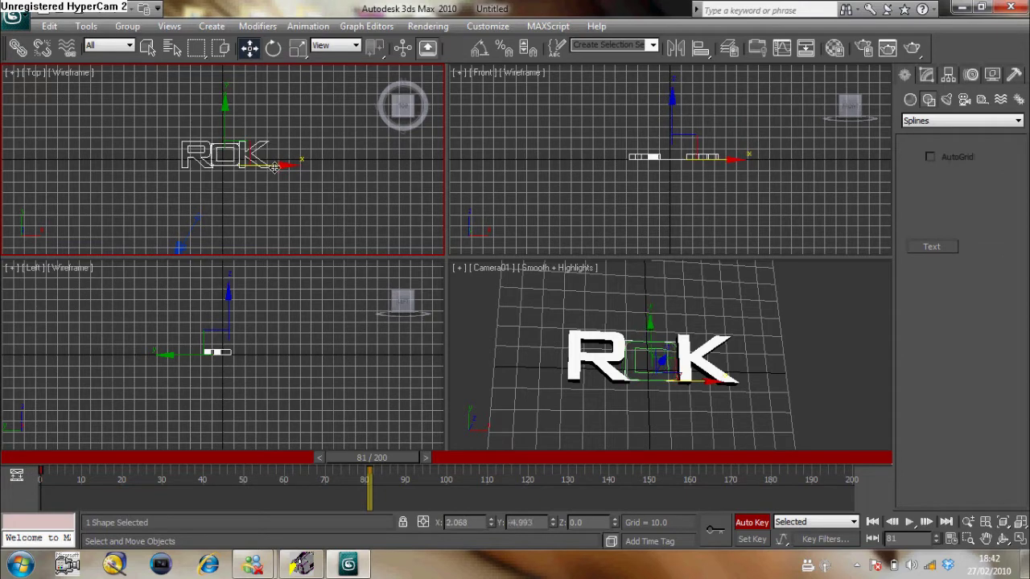
pyautogui.moveTo(225, 125); pyautogui.dragTo(224, 40)
pyautogui.click(926, 75)
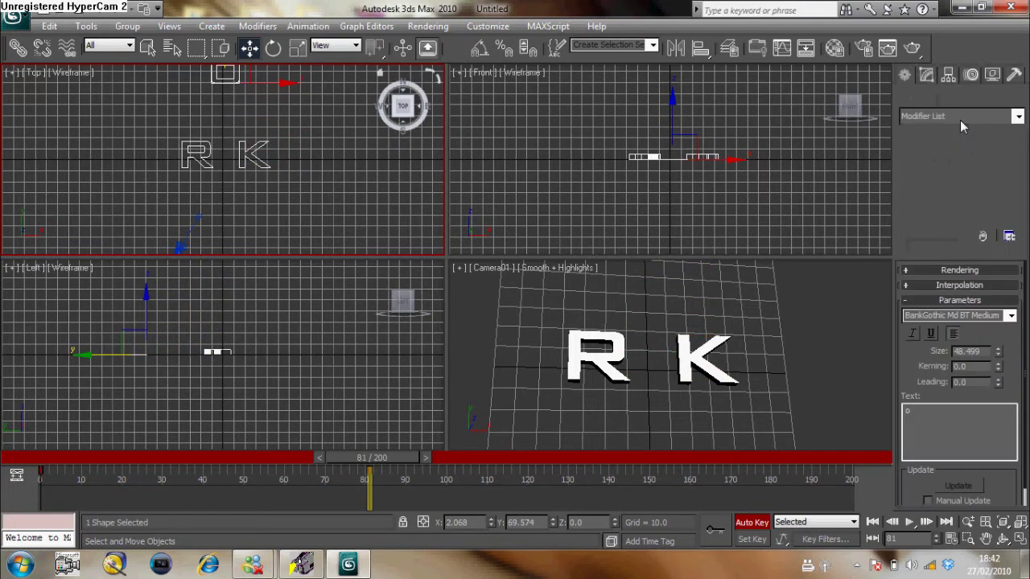
# Step: Bevel the O and move it down between R and K
pyautogui.click(1015, 119)
pyautogui.click(923, 409)
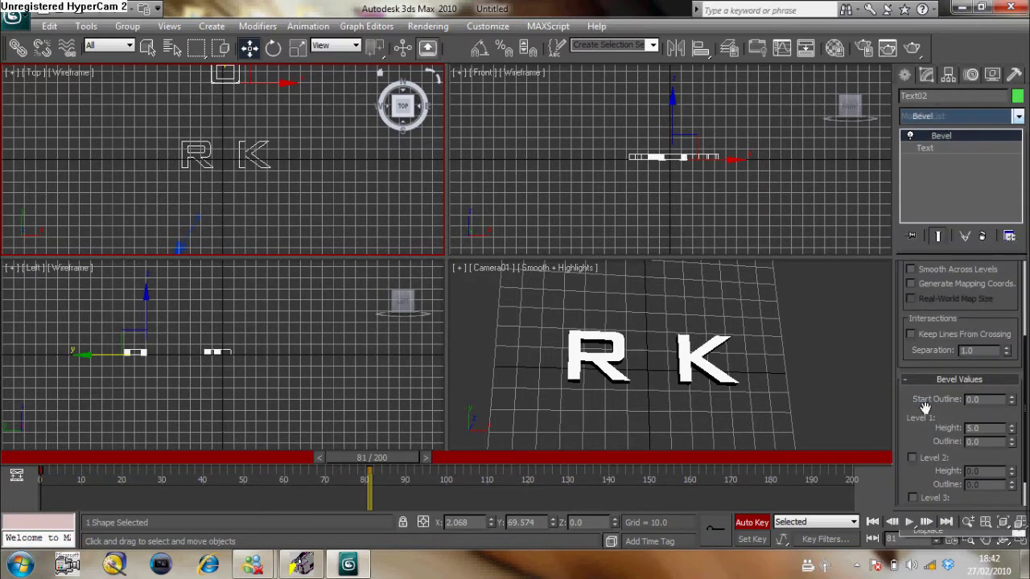
pyautogui.moveTo(225, 78); pyautogui.dragTo(227, 151)
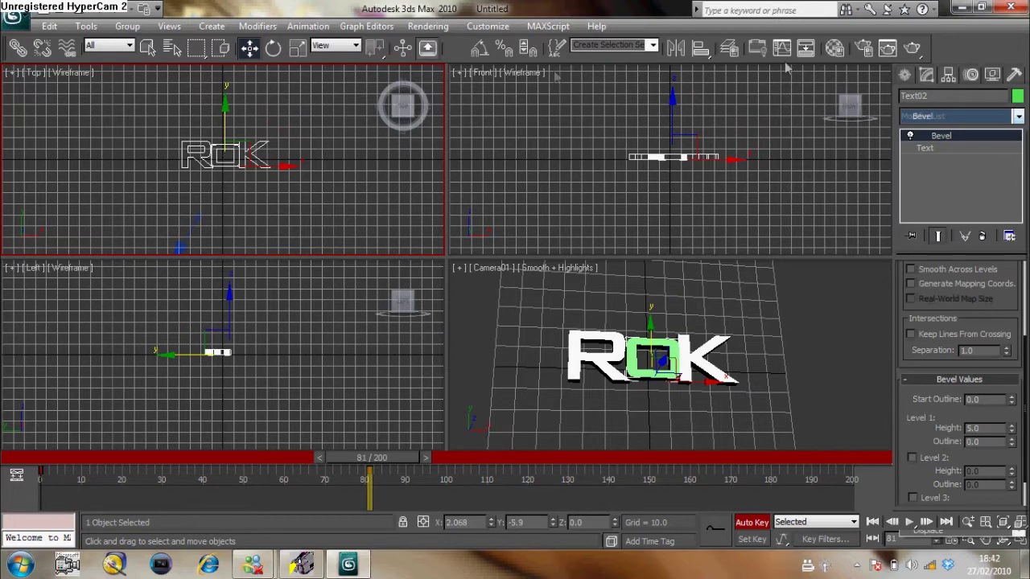
# Step: Colour the O white and preview the animation up to frame 86
pyautogui.click(1018, 95)
pyautogui.click(647, 315)
pyautogui.click(590, 362)
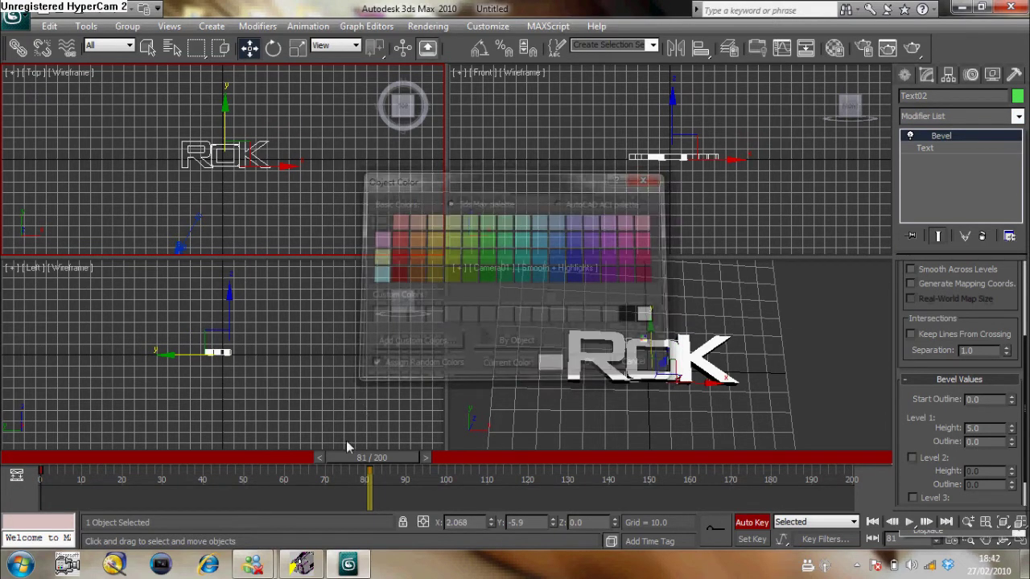
pyautogui.moveTo(370, 461); pyautogui.dragTo(516, 450)
# Step: At frame 118, lift the O, spin it, and bring it back down between R and K
pyautogui.press('w')
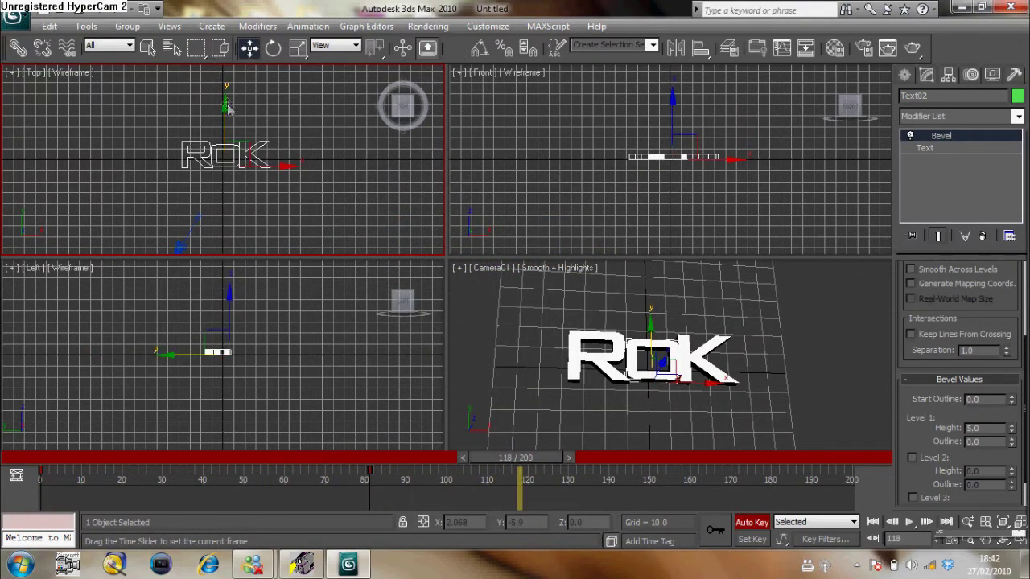
pyautogui.moveTo(228, 109); pyautogui.dragTo(227, 40)
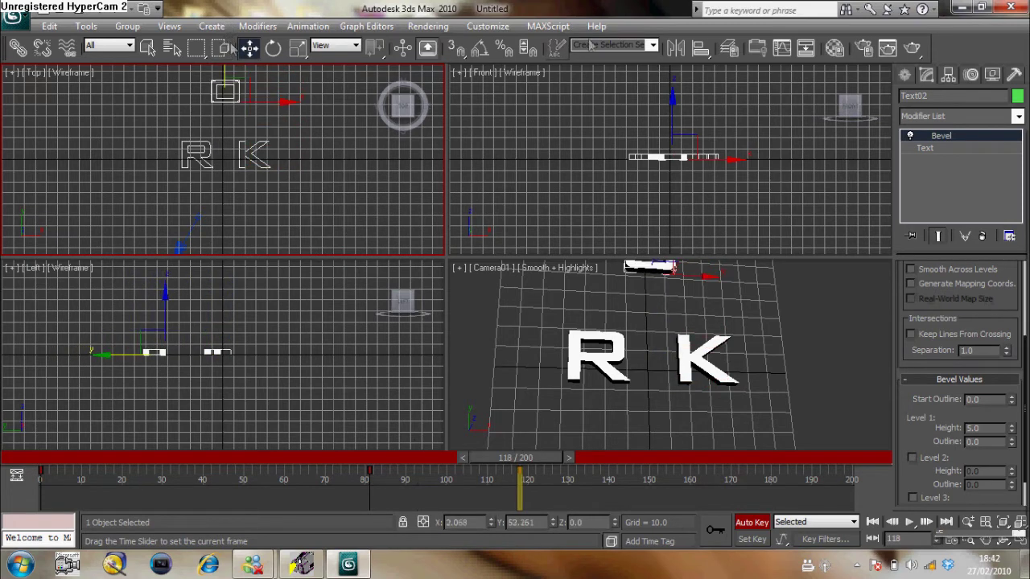
pyautogui.click(272, 48)
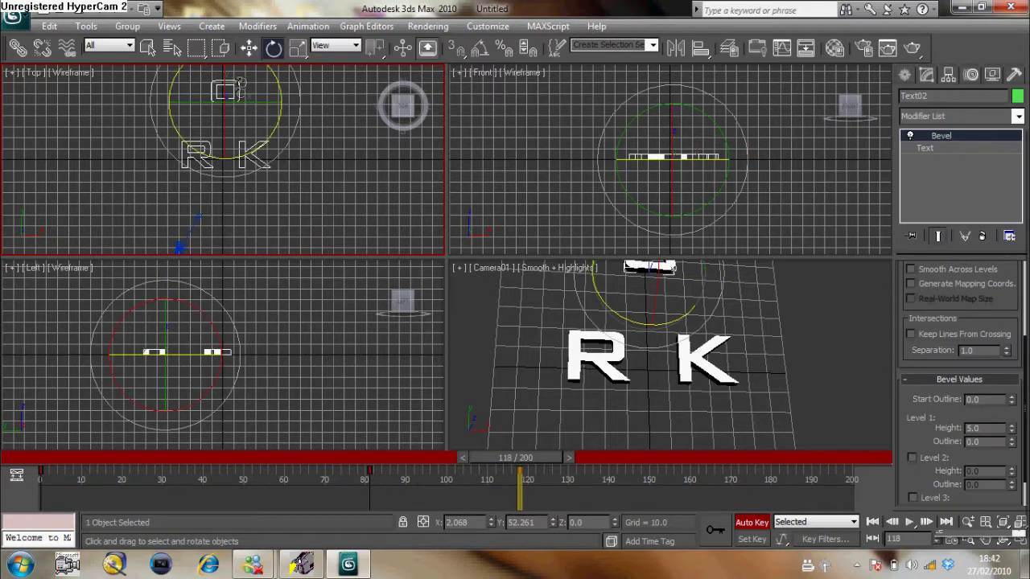
pyautogui.moveTo(265, 102); pyautogui.dragTo(792, 190)
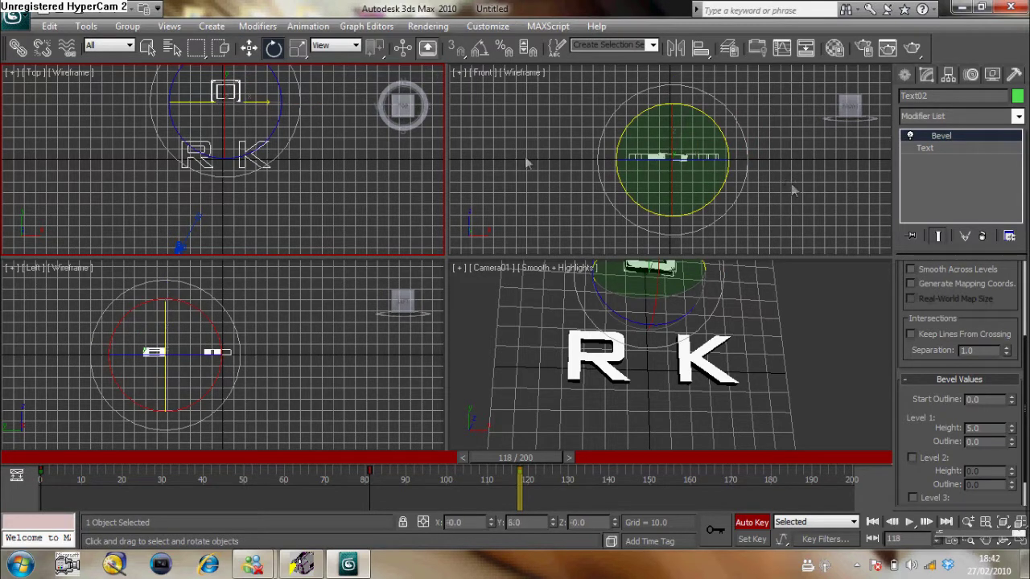
pyautogui.click(249, 47)
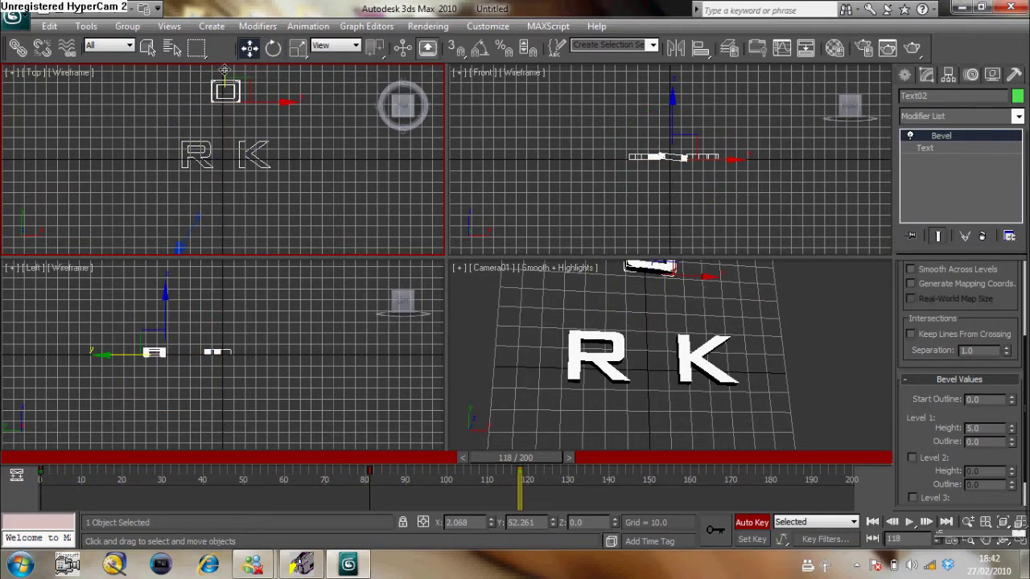
pyautogui.moveTo(225, 71); pyautogui.dragTo(226, 135)
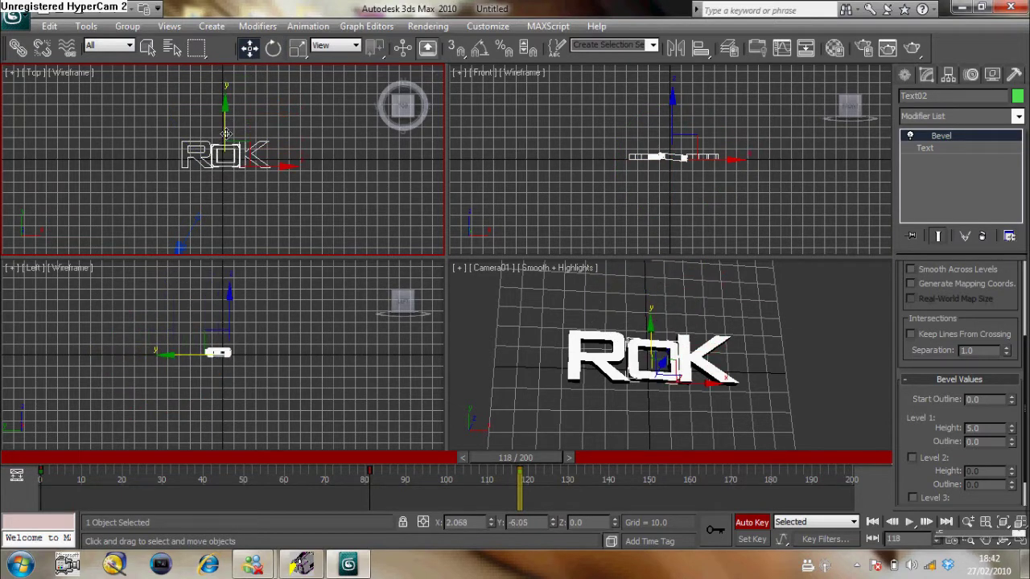
pyautogui.moveTo(547, 464); pyautogui.dragTo(689, 477)
# Step: Create a 'Productions' text shape at size 20 below ROK
pyautogui.click(904, 72)
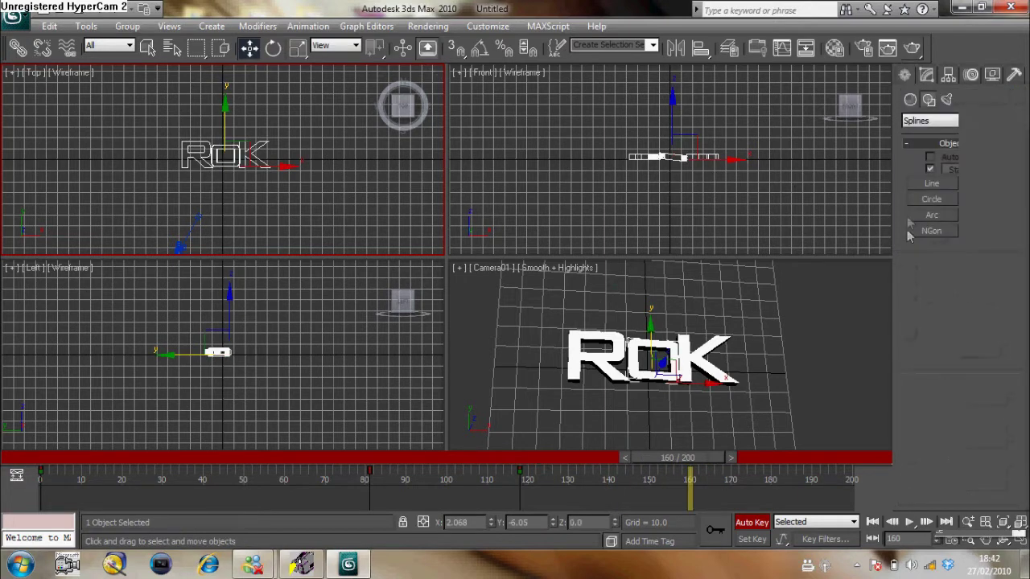
pyautogui.click(943, 247)
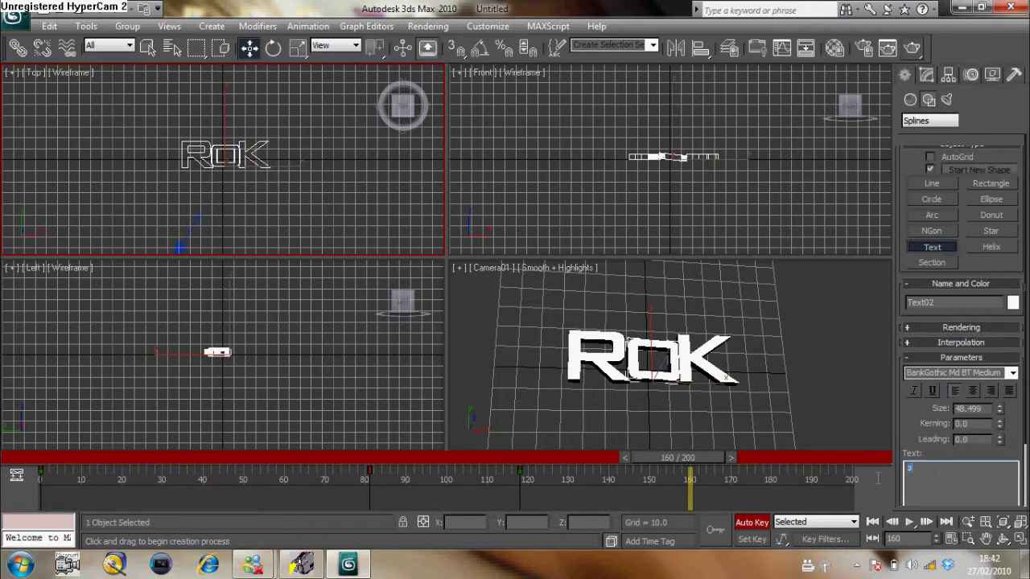
pyautogui.write('Productionsns')
pyautogui.moveTo(981, 413); pyautogui.dragTo(936, 409)
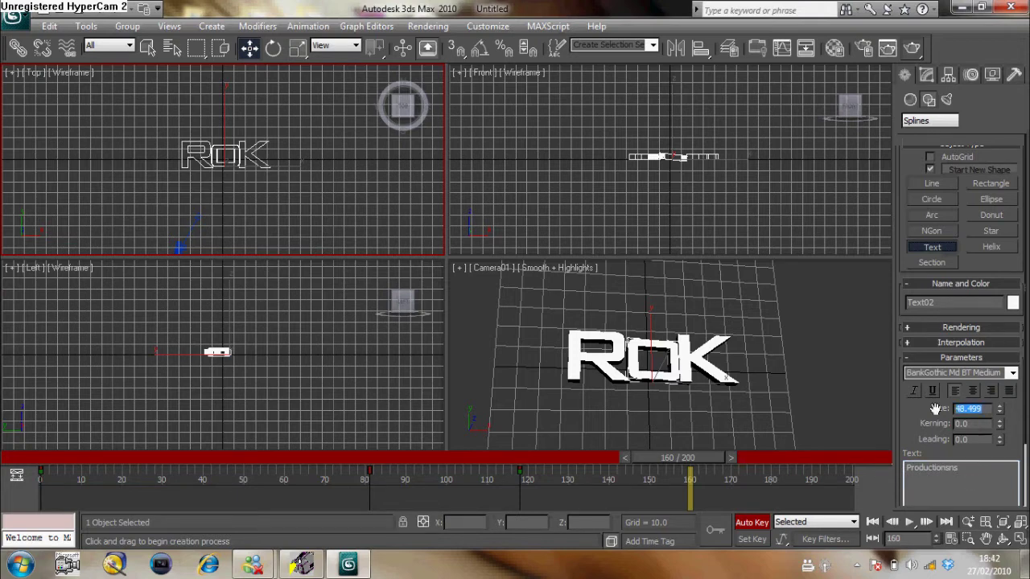
pyautogui.write('20')
pyautogui.press('Return')
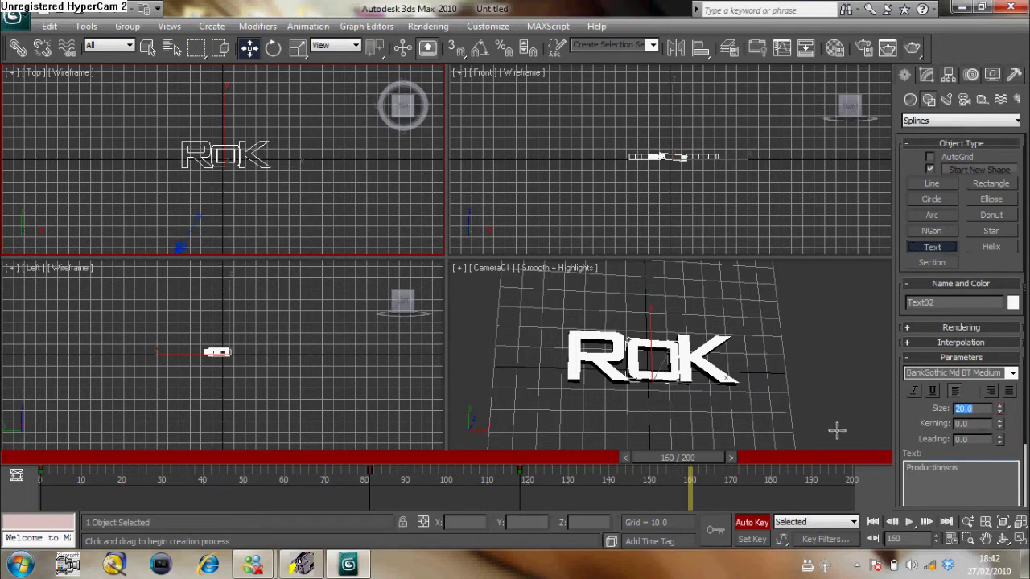
pyautogui.click(219, 202)
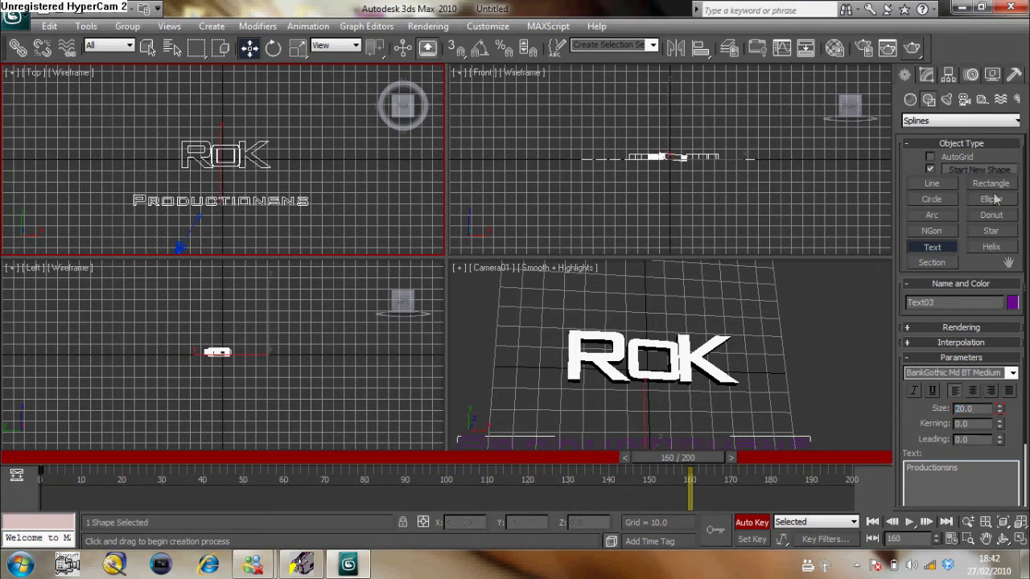
# Step: Reduce the Productions text size to 18.83 and fix the typos in its wording
pyautogui.moveTo(1000, 416); pyautogui.dragTo(999, 428)
pyautogui.moveTo(959, 467); pyautogui.dragTo(952, 473)
pyautogui.press('BackSpace')
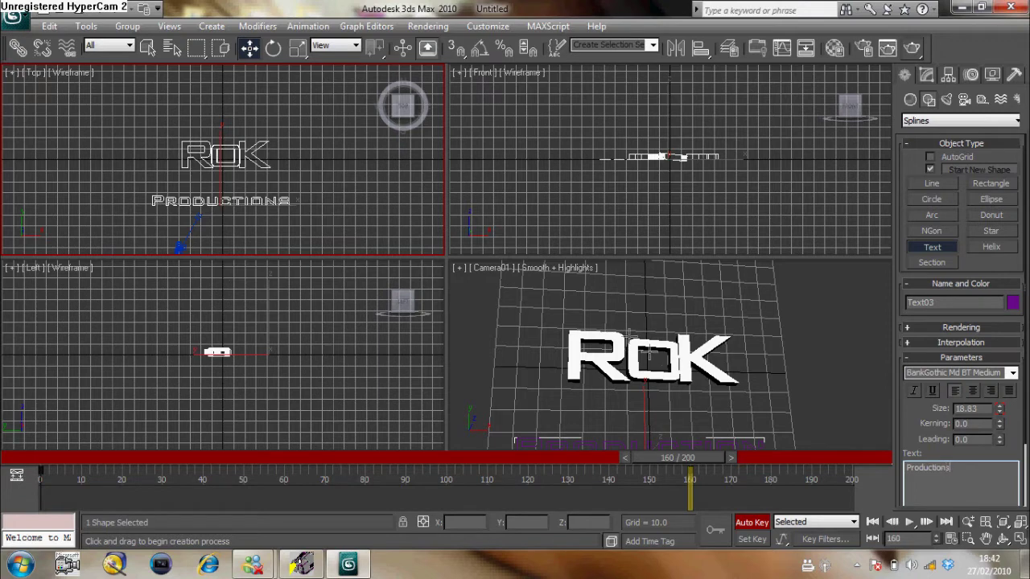
pyautogui.press('BackSpace')
pyautogui.write('s')
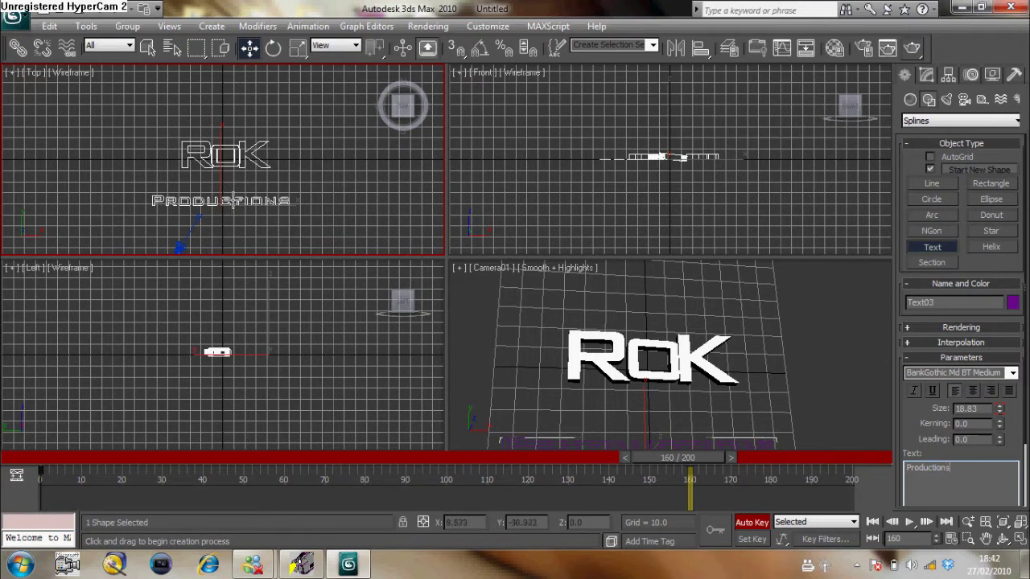
pyautogui.click(926, 75)
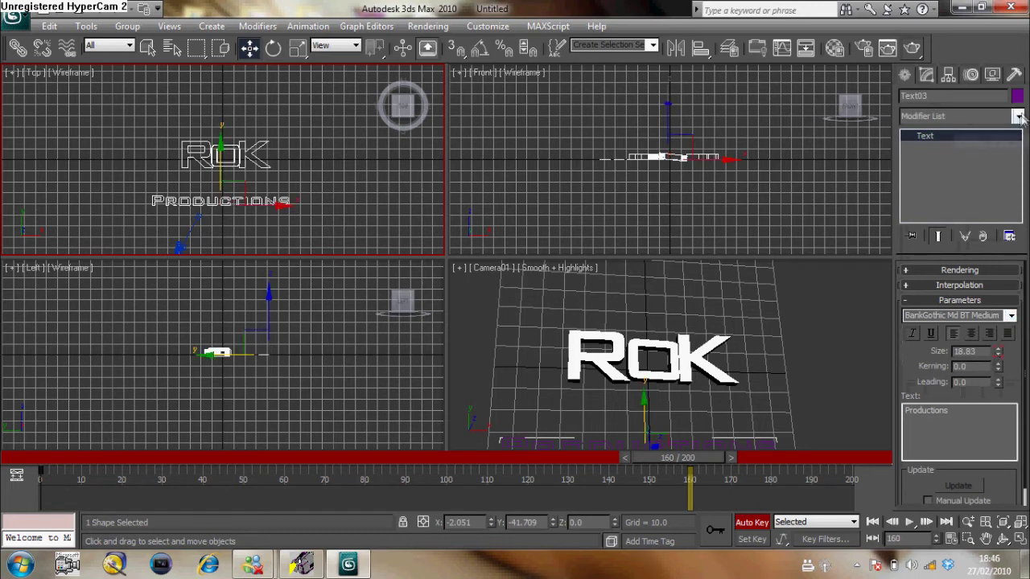
# Step: Bevel the Productions text and raise it into the camera shot at frame 160
pyautogui.click(953, 116)
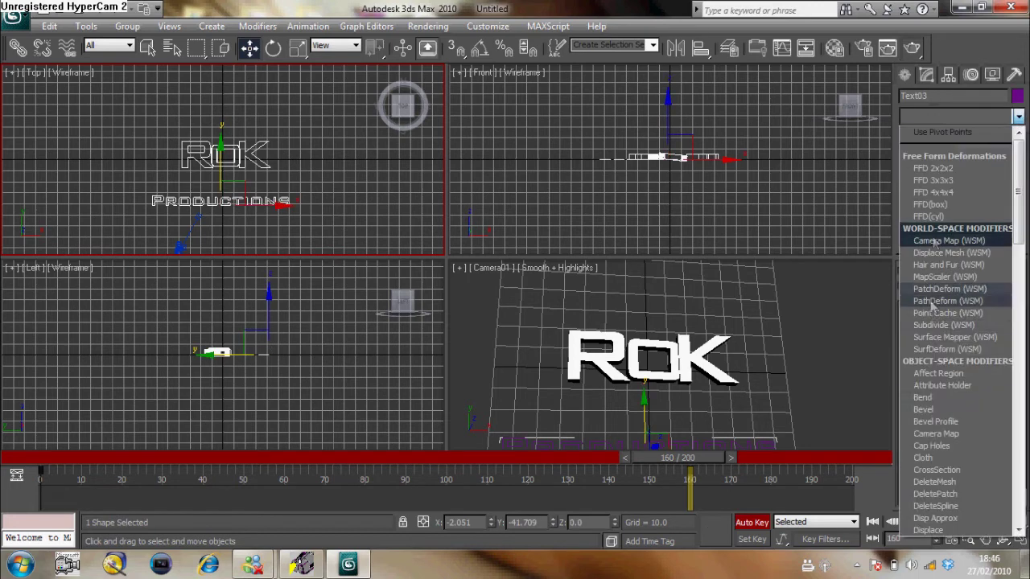
pyautogui.click(925, 410)
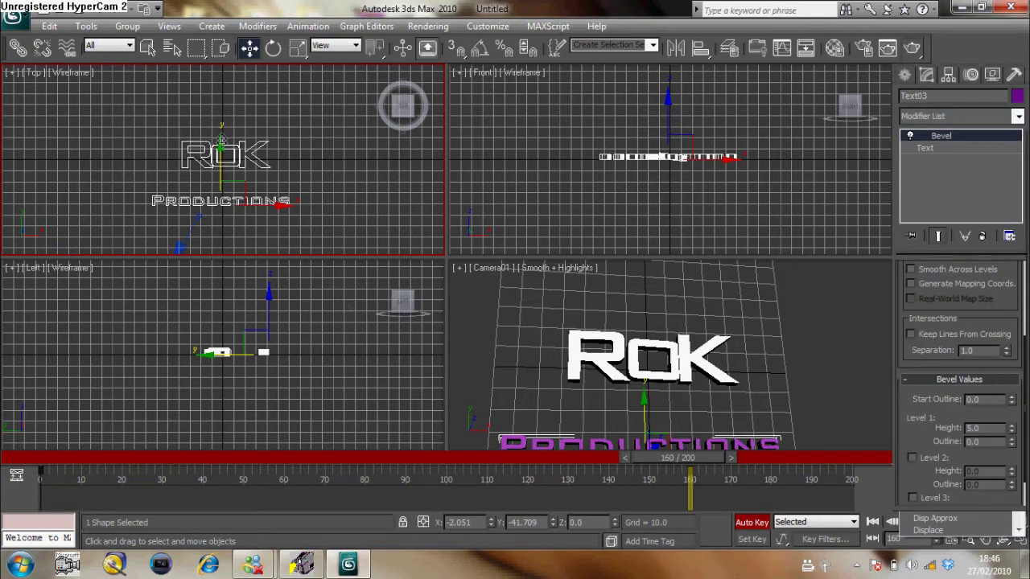
pyautogui.moveTo(220, 141); pyautogui.dragTo(220, 127)
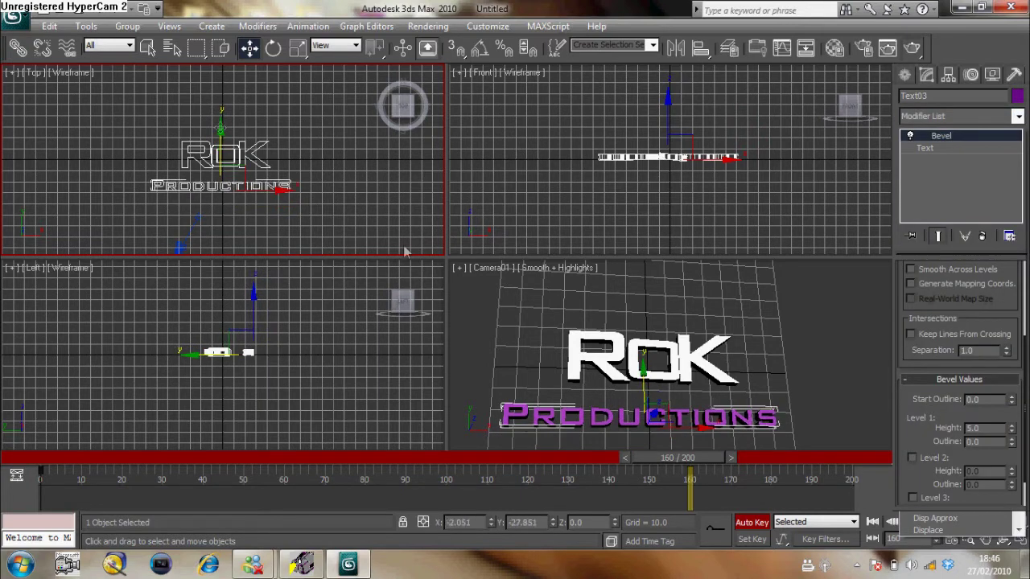
# Step: Keep PRODUCTIONS below the shot at frame 75, then scrub to watch it rise
pyautogui.moveTo(677, 458); pyautogui.dragTo(352, 528)
pyautogui.press('w')
pyautogui.moveTo(221, 158); pyautogui.dragTo(221, 214)
pyautogui.moveTo(346, 458); pyautogui.dragTo(130, 466)
pyautogui.moveTo(295, 481); pyautogui.dragTo(822, 460)
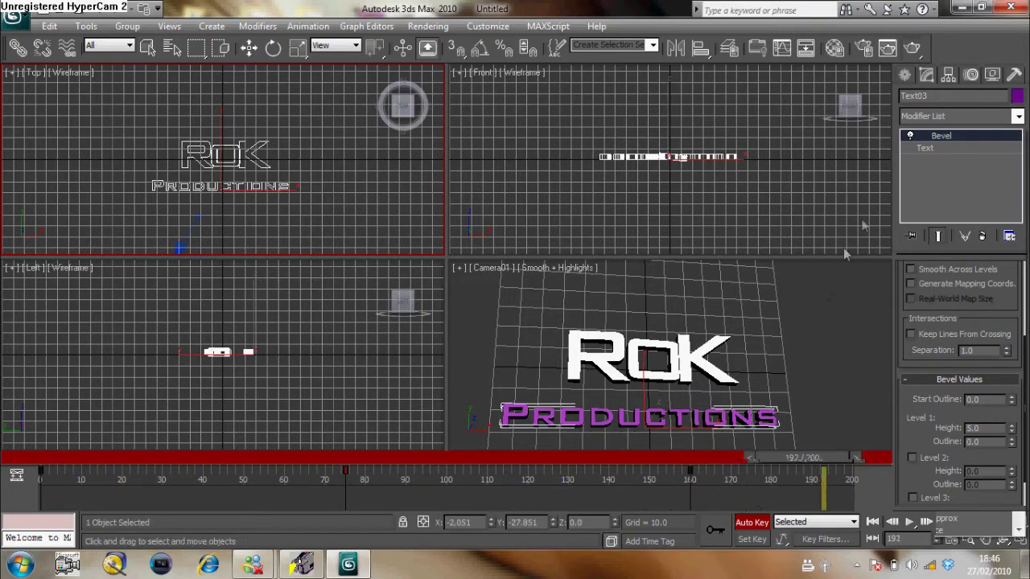
# Step: In Render Setup, set the frame range to end at 200 and the output width to 1280
pyautogui.press('w')
pyautogui.press('F10')
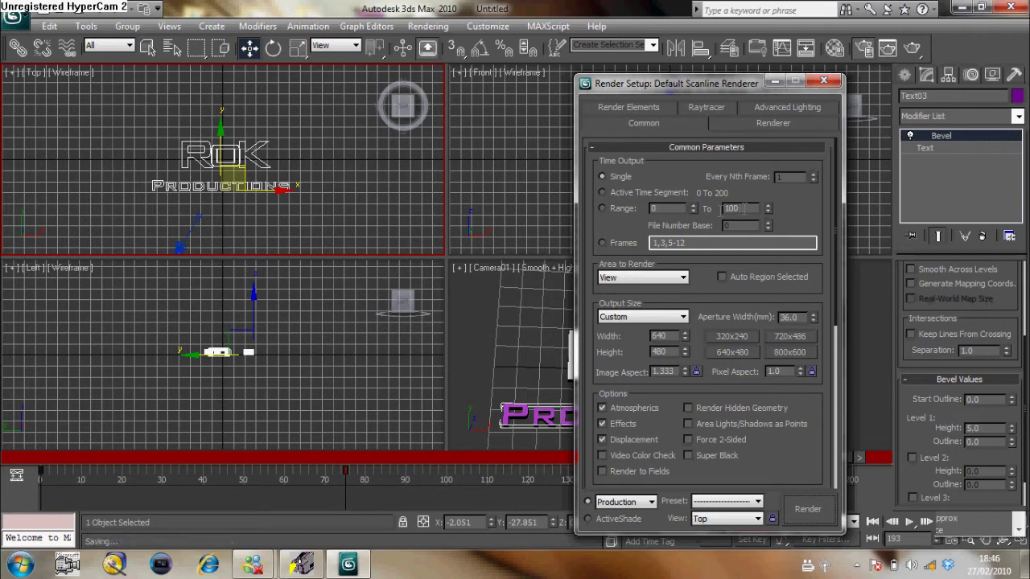
pyautogui.doubleClick(736, 208)
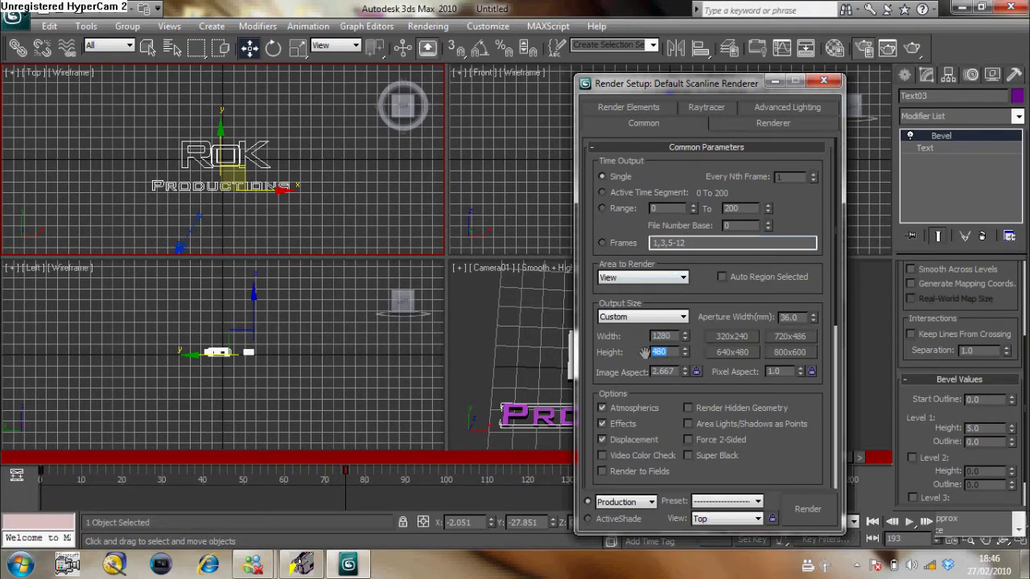
pyautogui.scroll(-5, 837, 323)
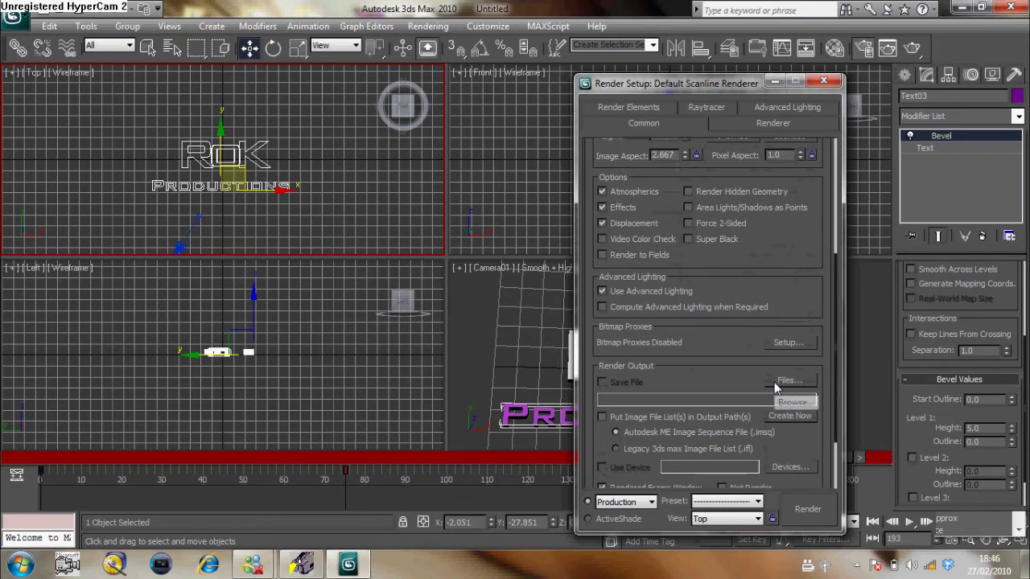
# Step: Set the render output to an AVI file named sss on the Desktop, accepting default compression
pyautogui.click(775, 383)
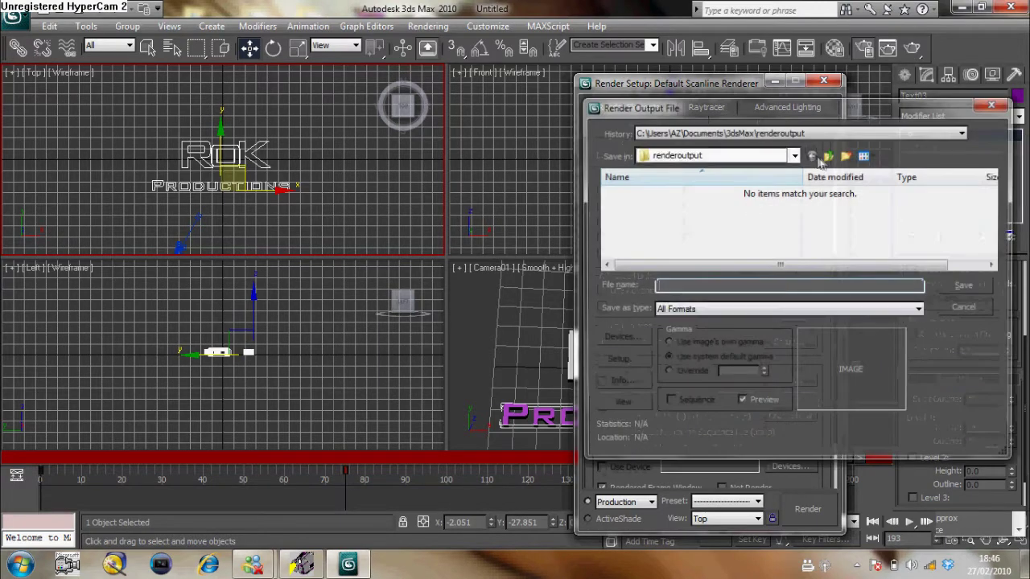
pyautogui.click(804, 133)
pyautogui.click(799, 177)
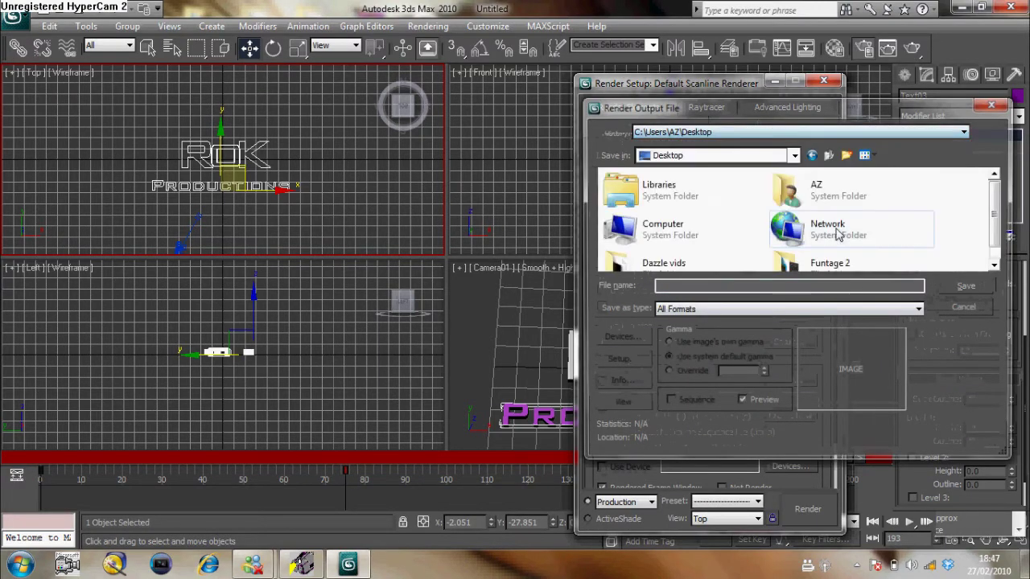
pyautogui.click(782, 308)
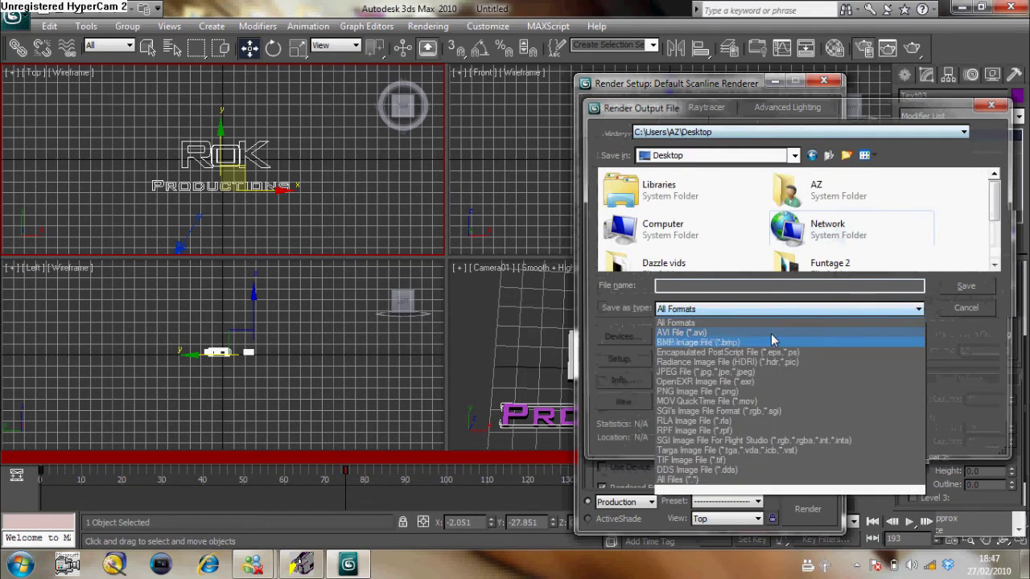
pyautogui.click(758, 333)
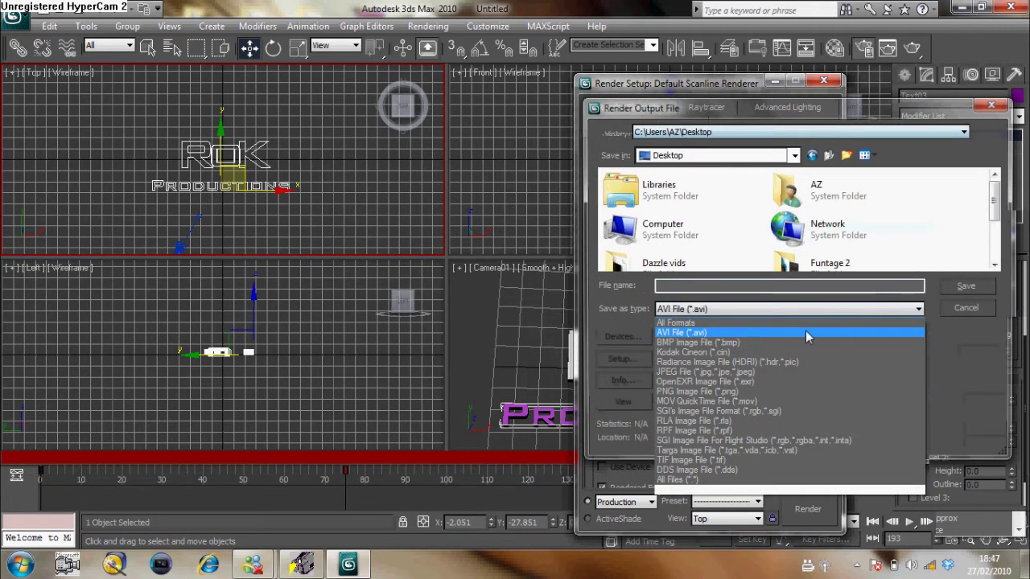
pyautogui.click(761, 287)
pyautogui.write('sss')
pyautogui.press('Return')
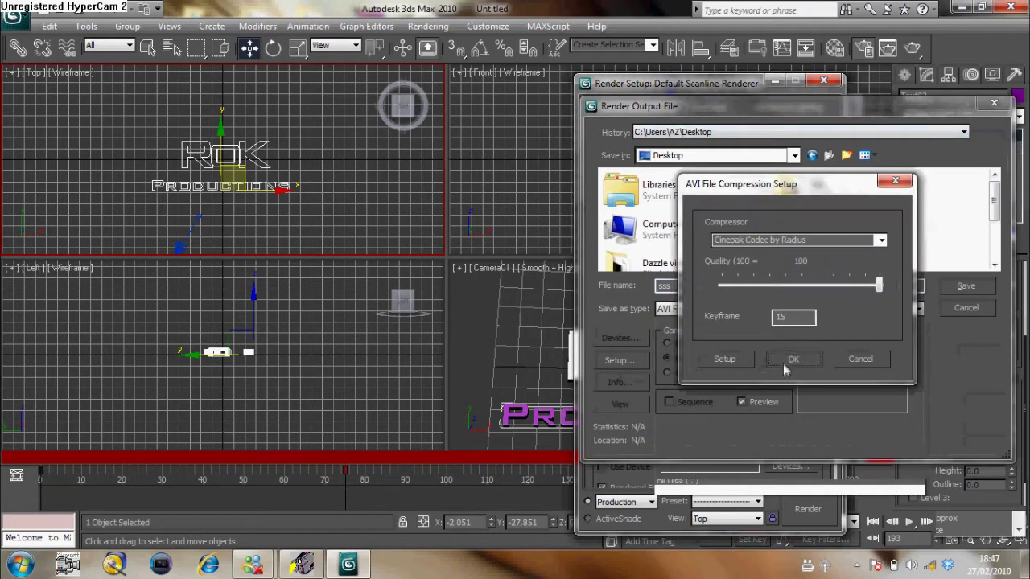
pyautogui.click(784, 363)
# Step: Set the render view to Camera01
pyautogui.moveTo(834, 394); pyautogui.dragTo(833, 504)
pyautogui.click(727, 501)
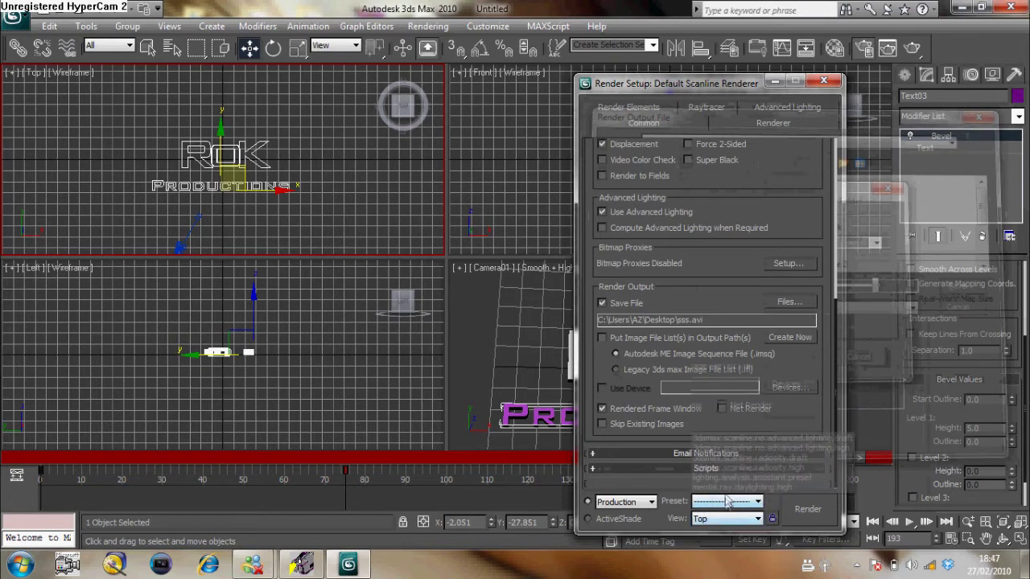
pyautogui.click(726, 502)
pyautogui.click(726, 518)
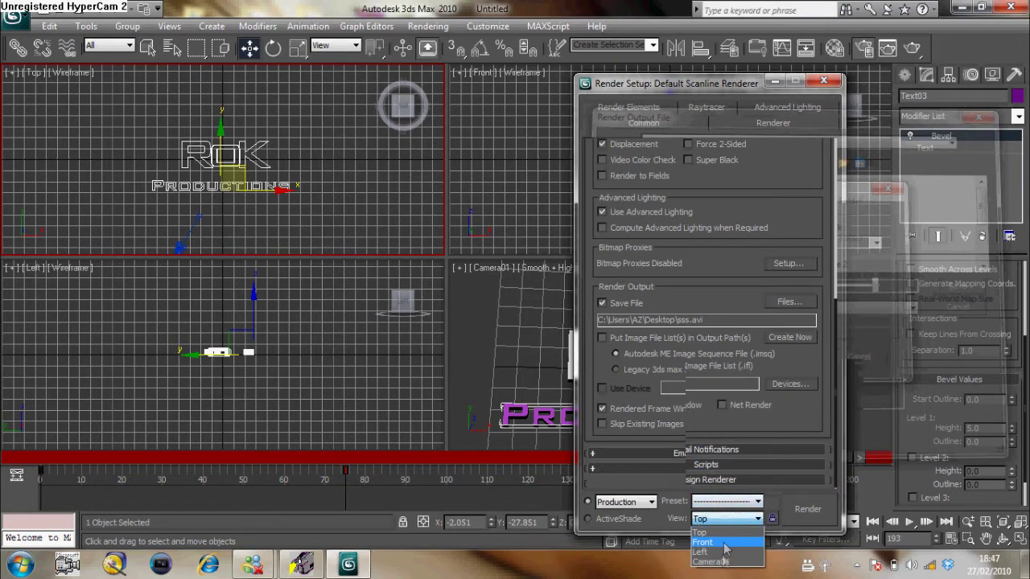
pyautogui.click(721, 563)
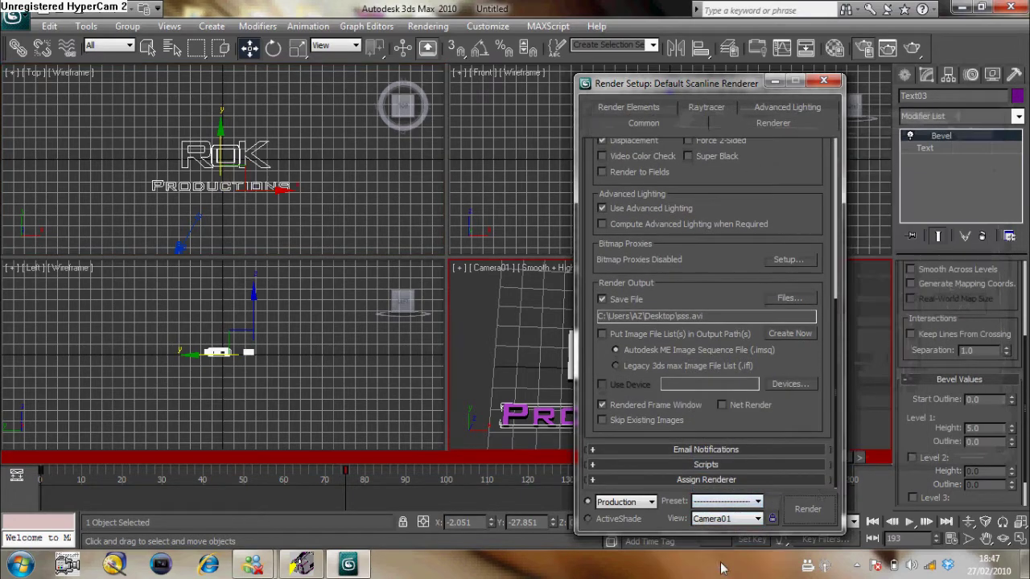
# Step: Start rendering the Camera01 animation, cancel it, and close the rendered frame window
pyautogui.click(809, 514)
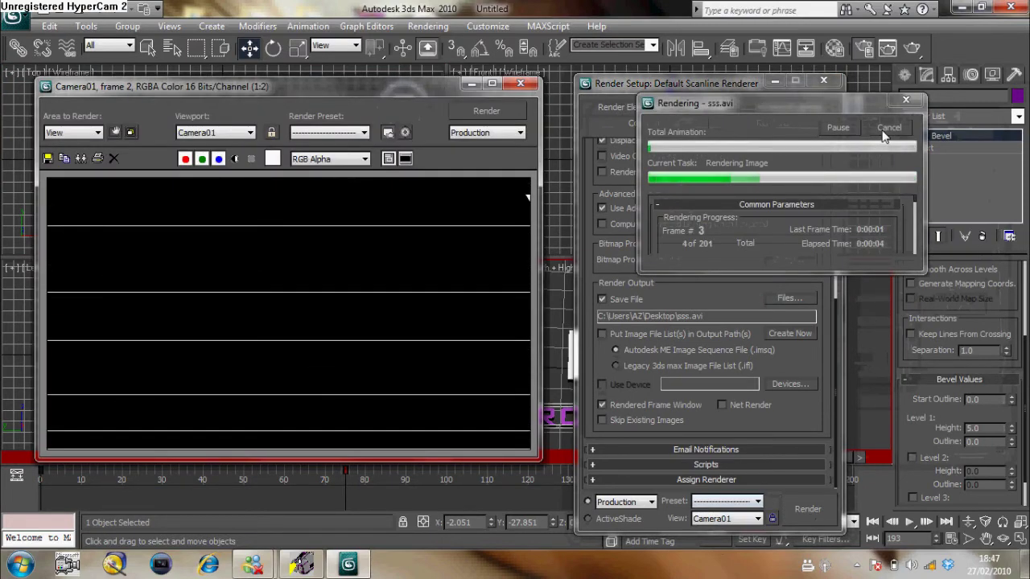
pyautogui.click(887, 129)
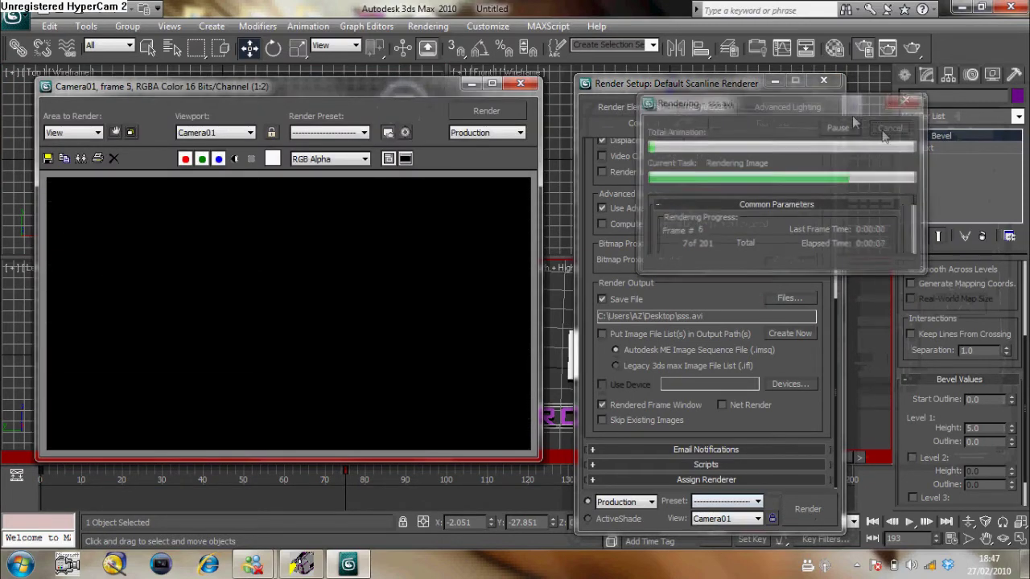
pyautogui.click(520, 84)
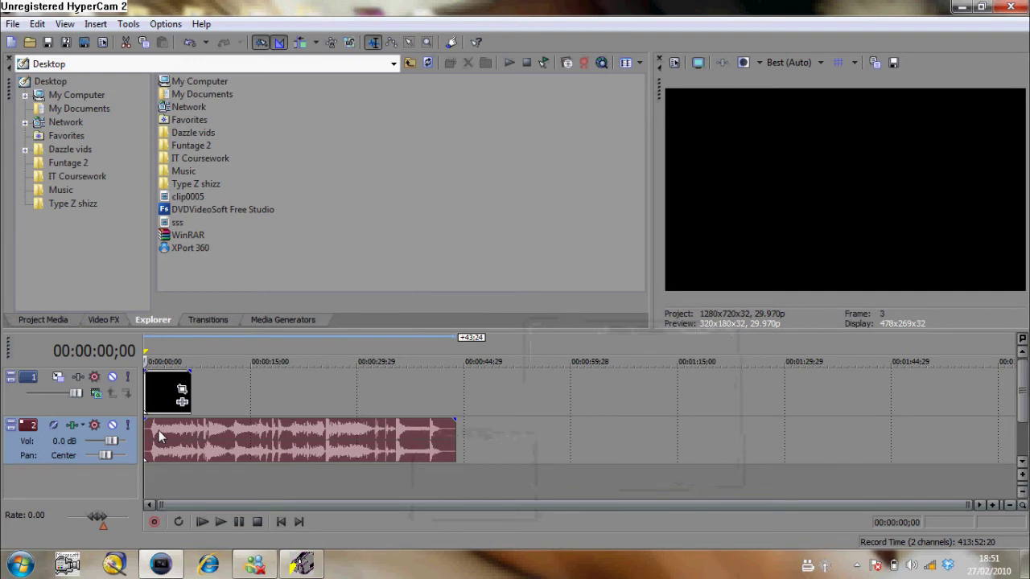
# Step: Preview the timeline, pause at 00:00:06;09, and trim the music event to end with the video clip
pyautogui.click(221, 521)
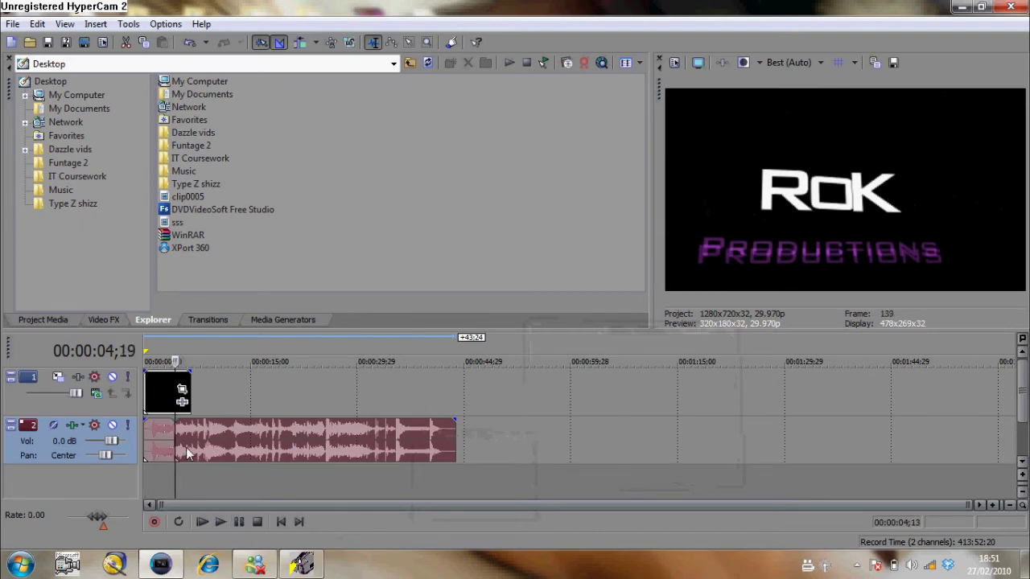
pyautogui.click(157, 441)
pyautogui.hotkey('ctrl', 'z')
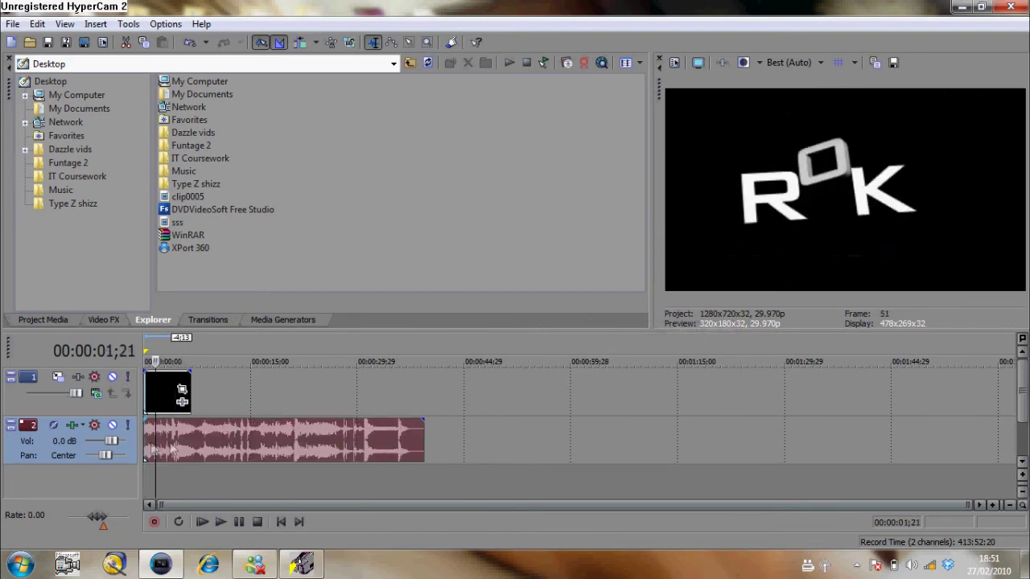
pyautogui.click(219, 522)
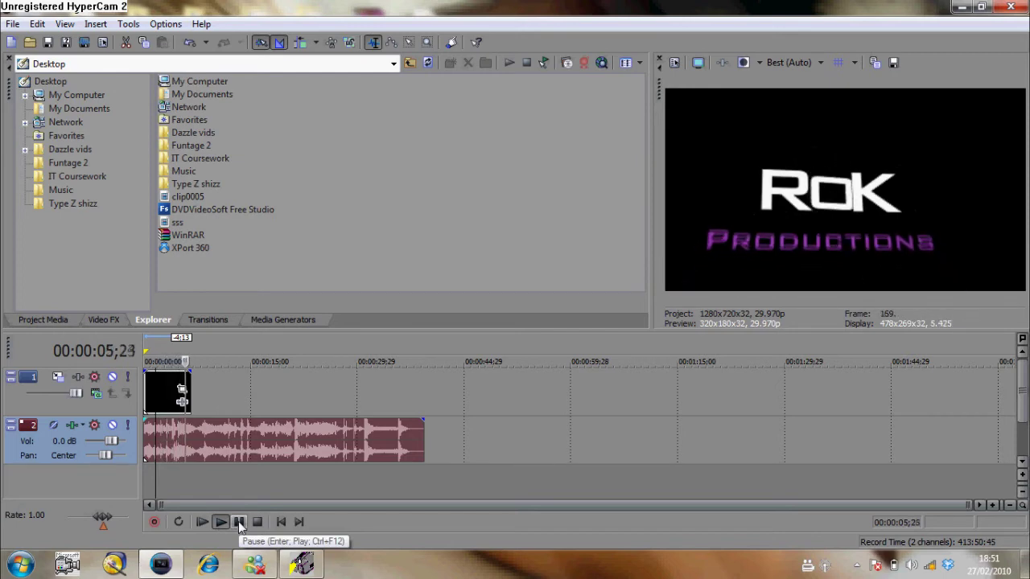
pyautogui.click(238, 521)
pyautogui.moveTo(422, 453); pyautogui.dragTo(190, 453)
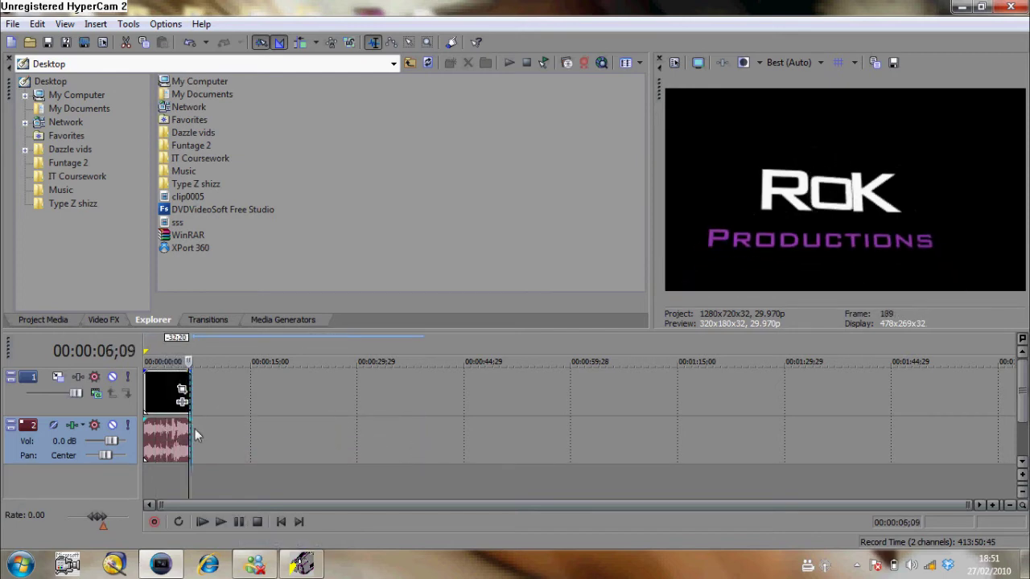
pyautogui.click(12, 24)
# Step: Render the project to the Desktop as intro.wmv using the Windows Media Video V11 6 Mbps HD 720-30p template
pyautogui.click(42, 131)
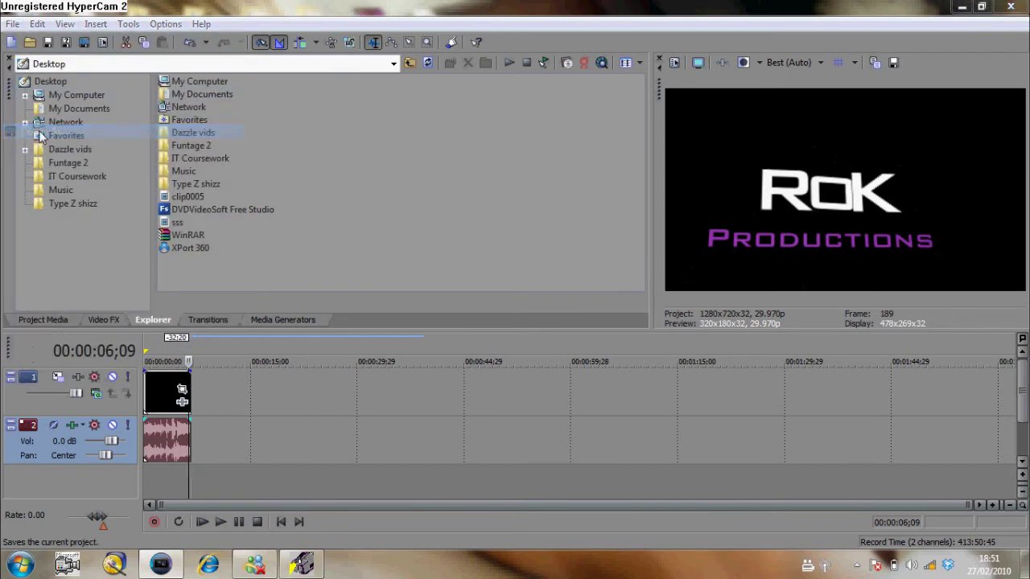
pyautogui.press('BackSpace')
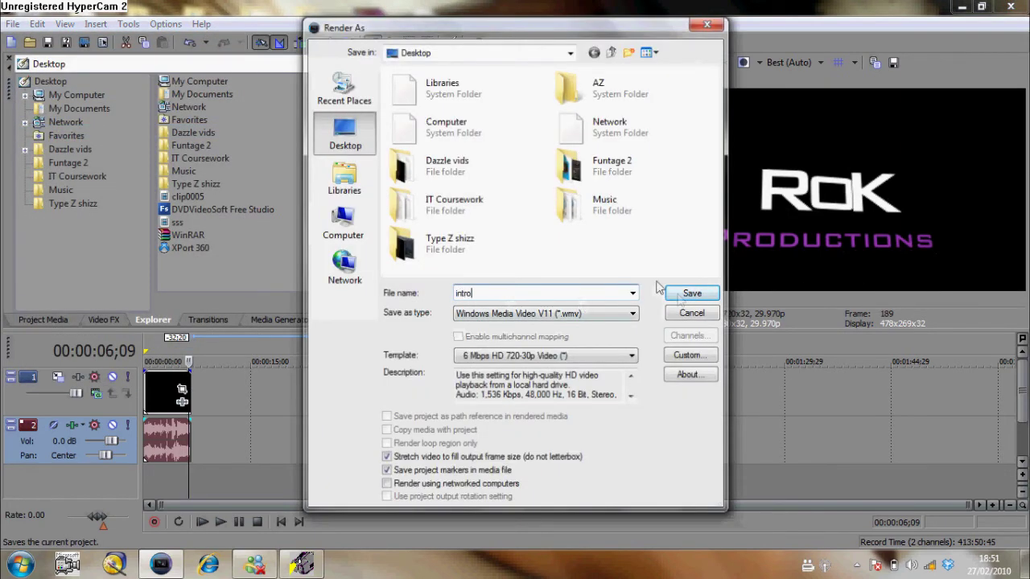
pyautogui.click(690, 294)
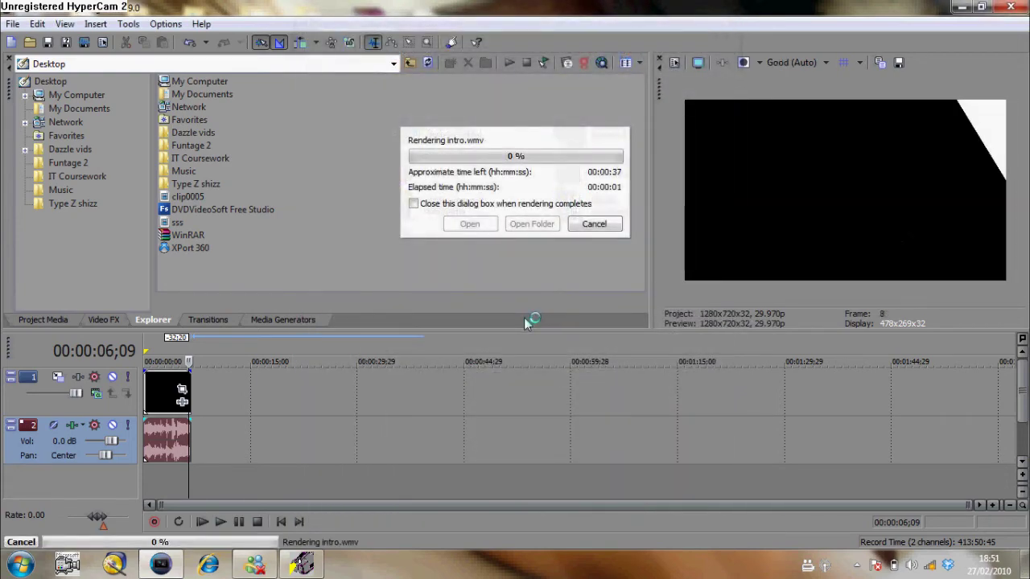